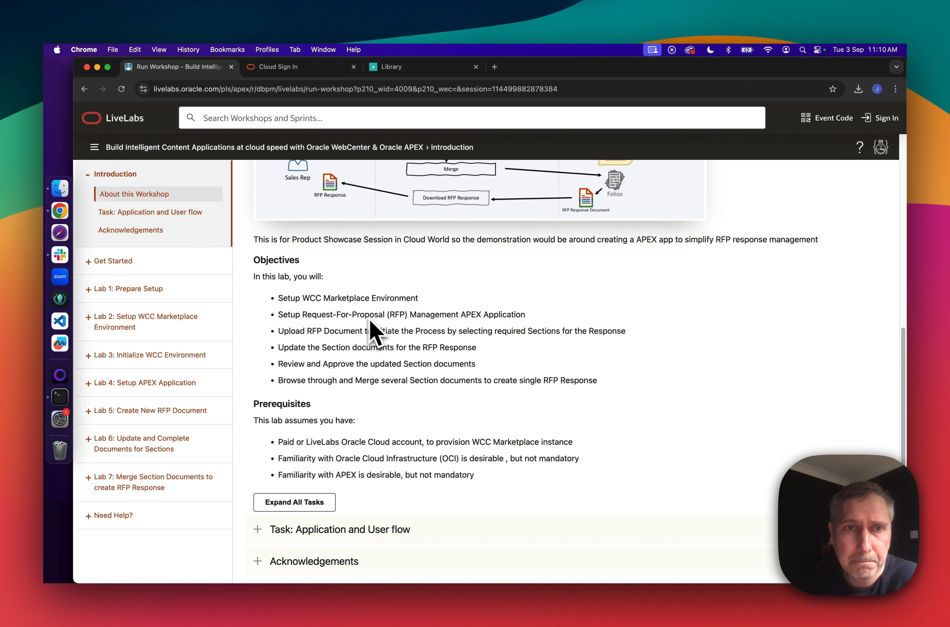
# - Review the workshop introduction's objectives and prerequisites, and expand the Application and User flow task
pyautogui.scroll(-2, 372, 342)
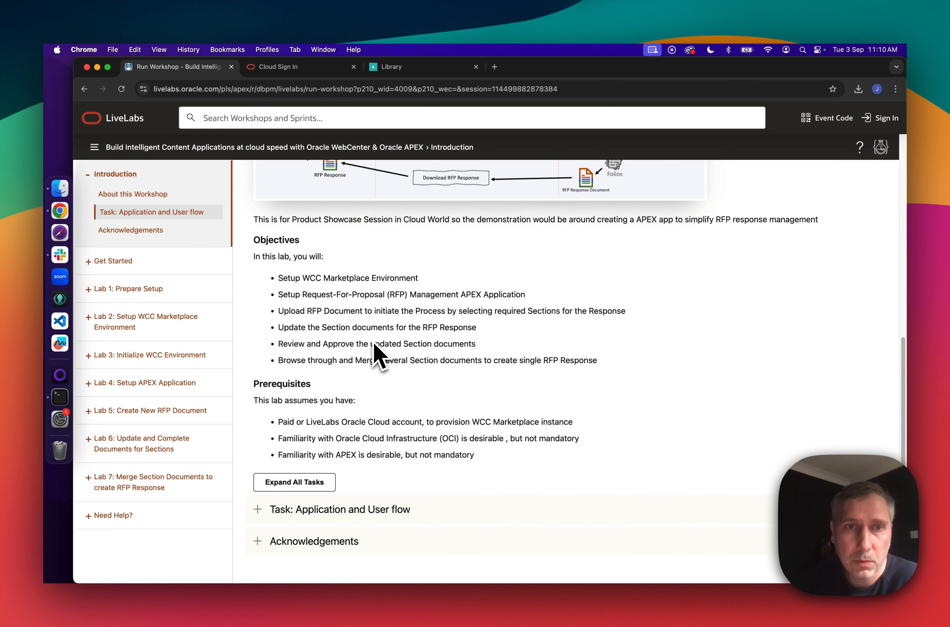
pyautogui.scroll(-5, 366, 379)
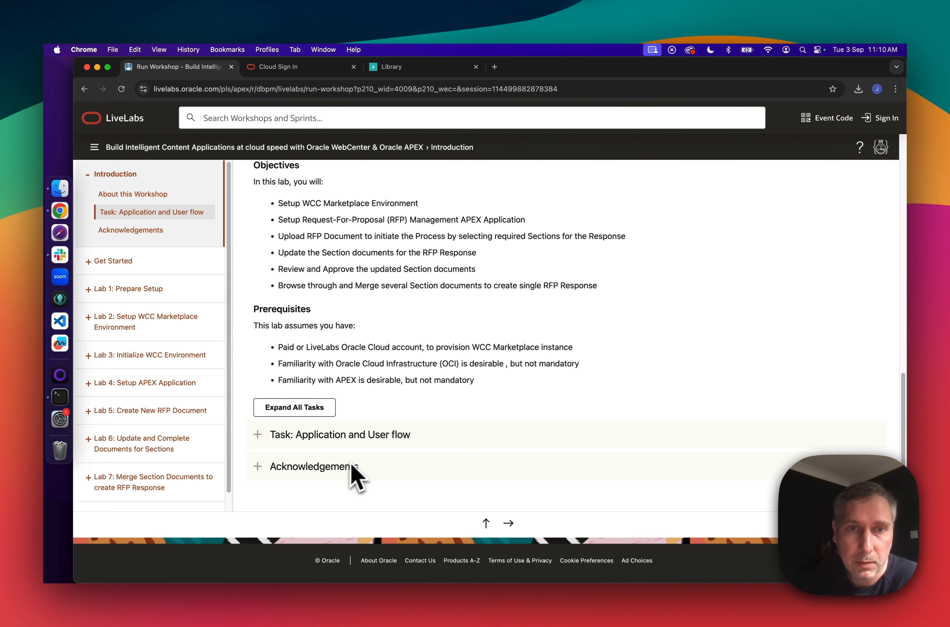
pyautogui.click(403, 438)
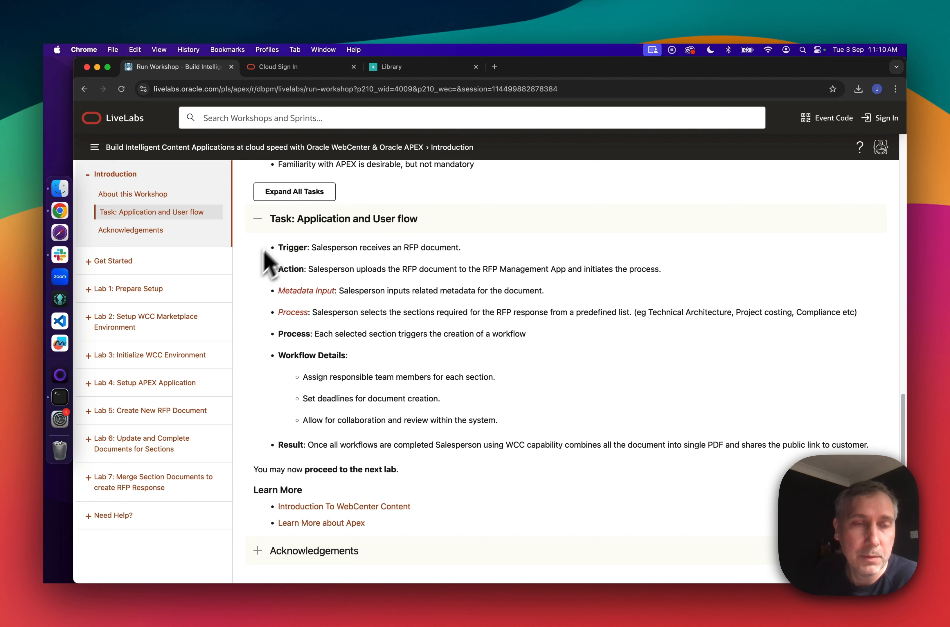
# - Read the Get Started lab's instructions in Task 1: Log in to Oracle Cloud, including the multi-factor authentication part
pyautogui.click(165, 269)
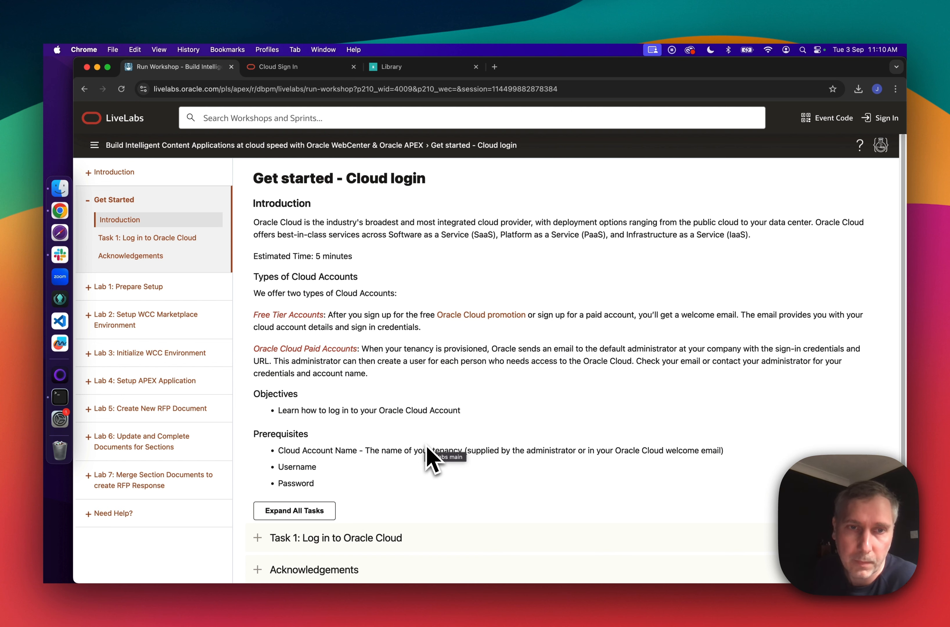
pyautogui.scroll(-3, 428, 447)
pyautogui.click(388, 434)
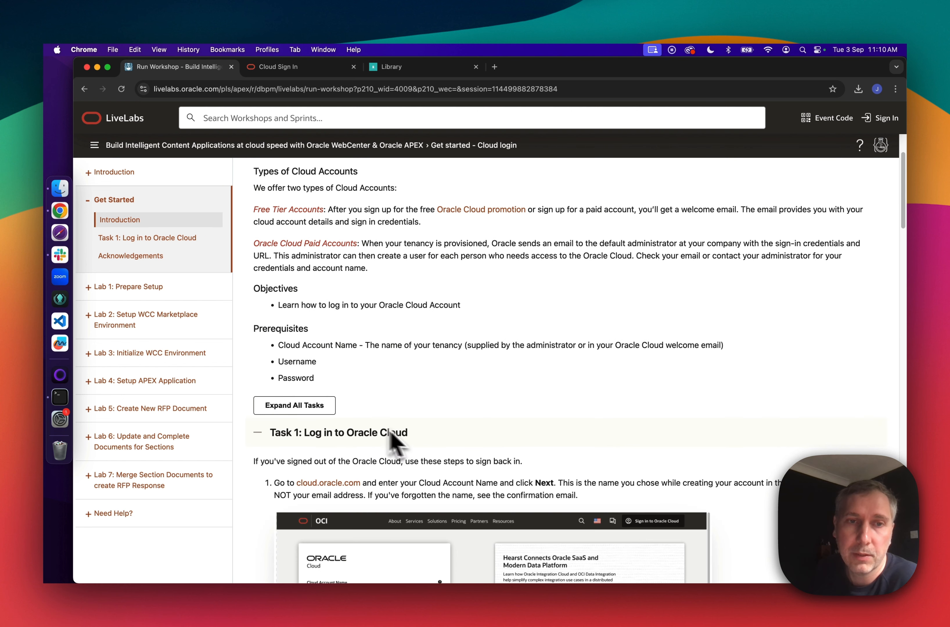
pyautogui.scroll(-6, 469, 467)
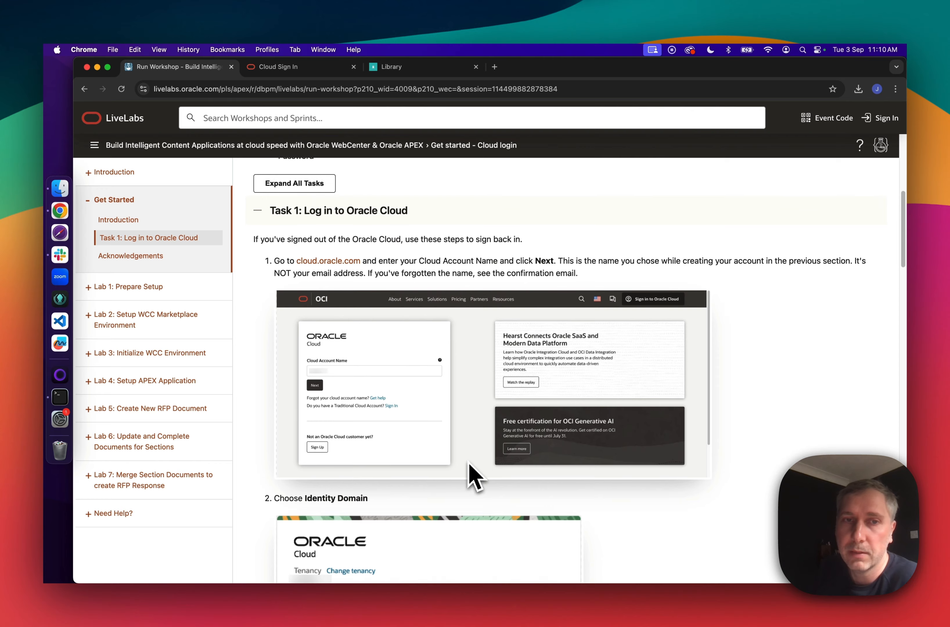
pyautogui.scroll(-20, 470, 466)
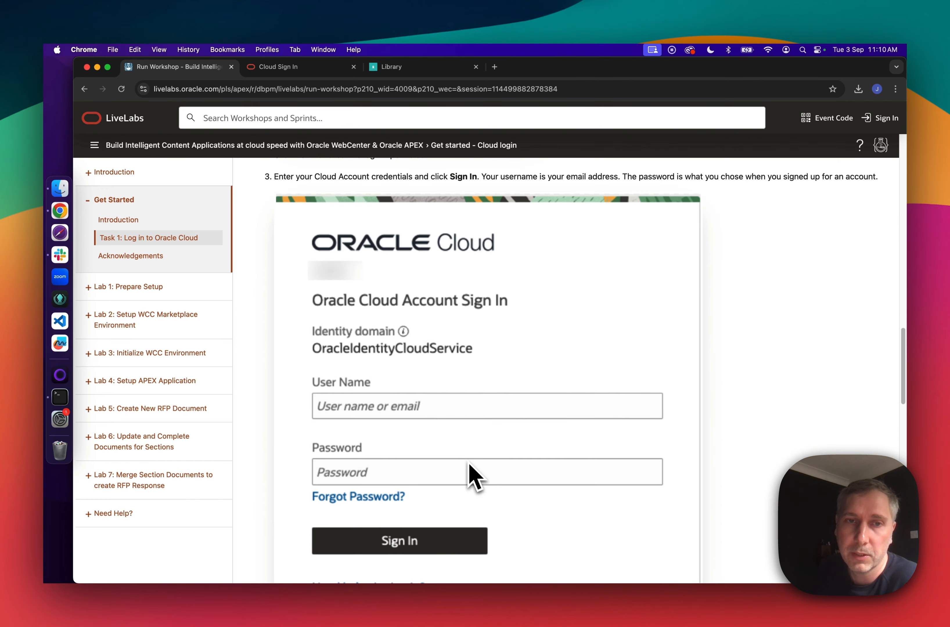
pyautogui.scroll(-20, 469, 465)
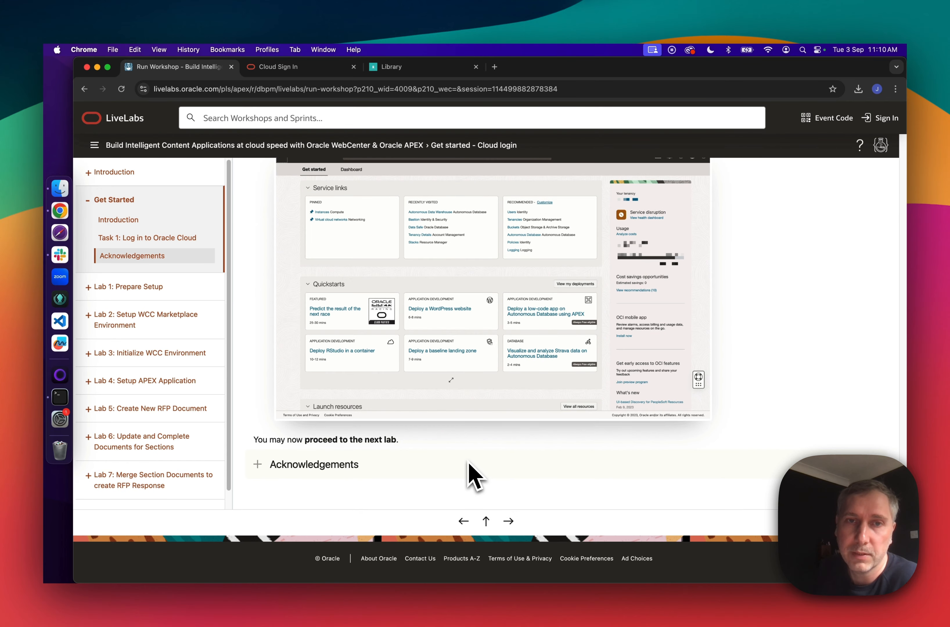
pyautogui.scroll(3, 474, 476)
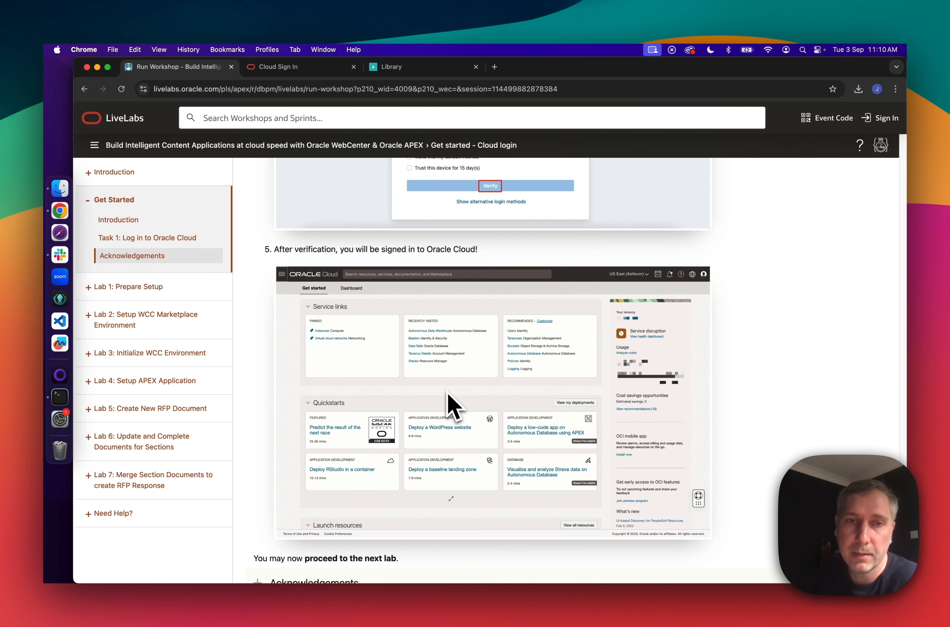
pyautogui.scroll(5, 426, 390)
pyautogui.scroll(5, 425, 390)
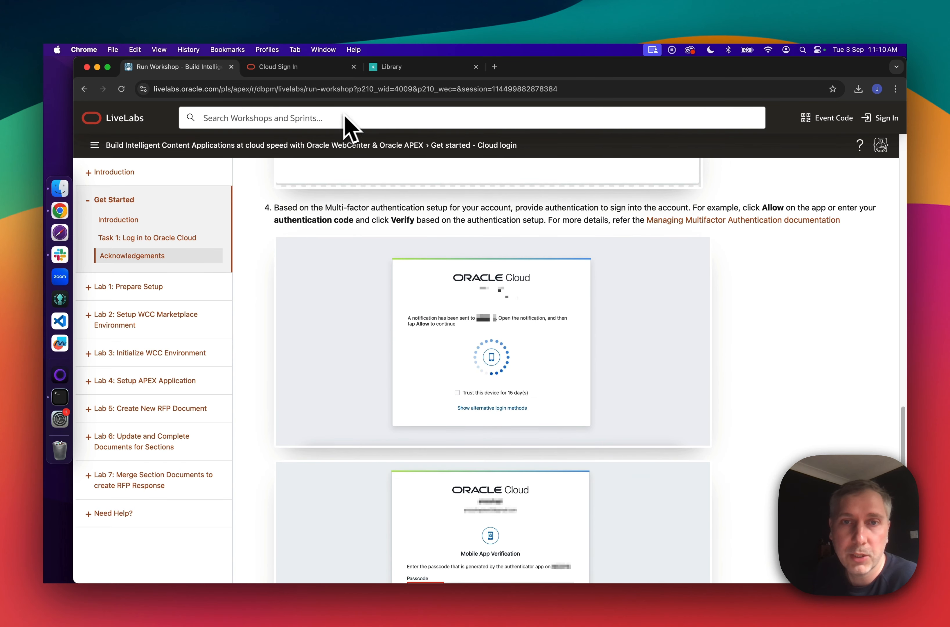
pyautogui.scroll(20, 424, 349)
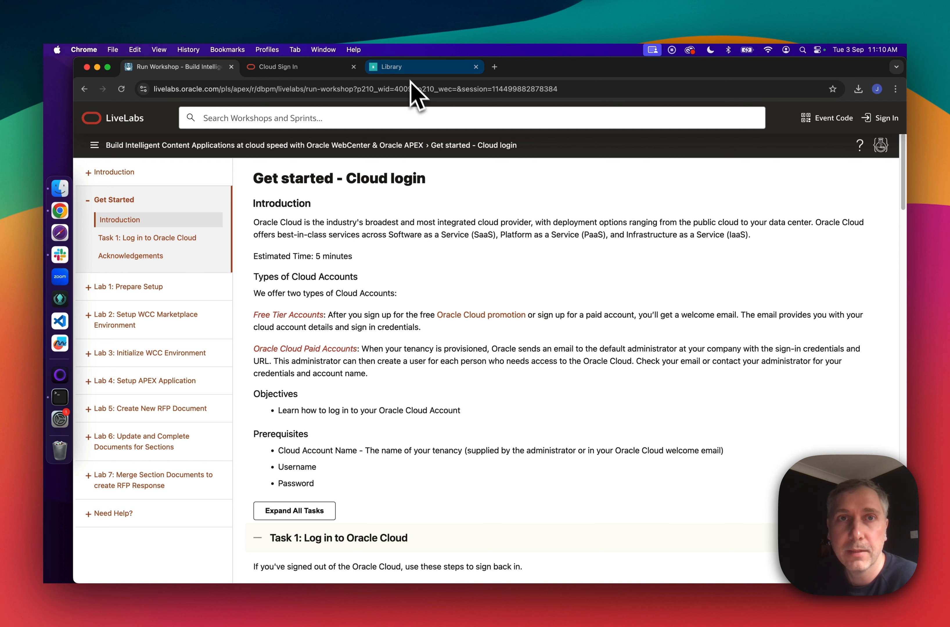
# - Look at the Library page of the RFP Response Management System and return to the workshop guide
pyautogui.click(403, 68)
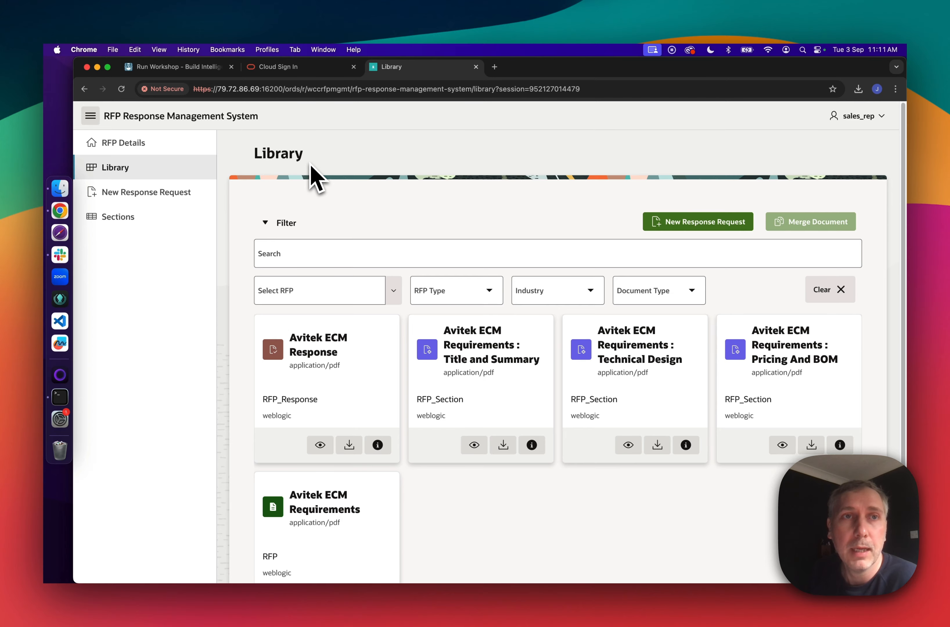
pyautogui.click(205, 73)
# - Sign in to the Oracle Cloud console with the prefilled account credentials, verifying through the phone, tablet or security key option
pyautogui.click(282, 73)
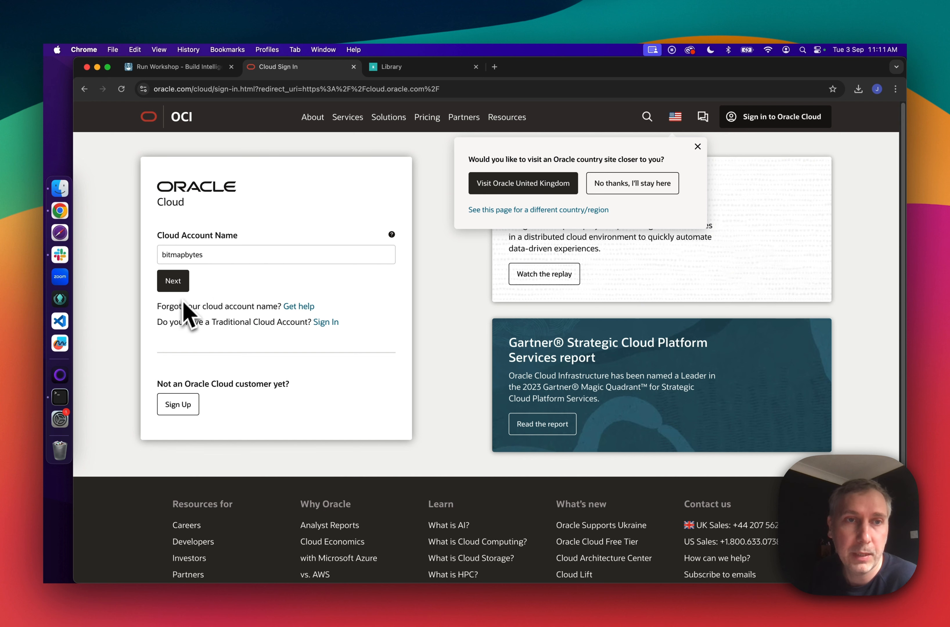
pyautogui.click(184, 288)
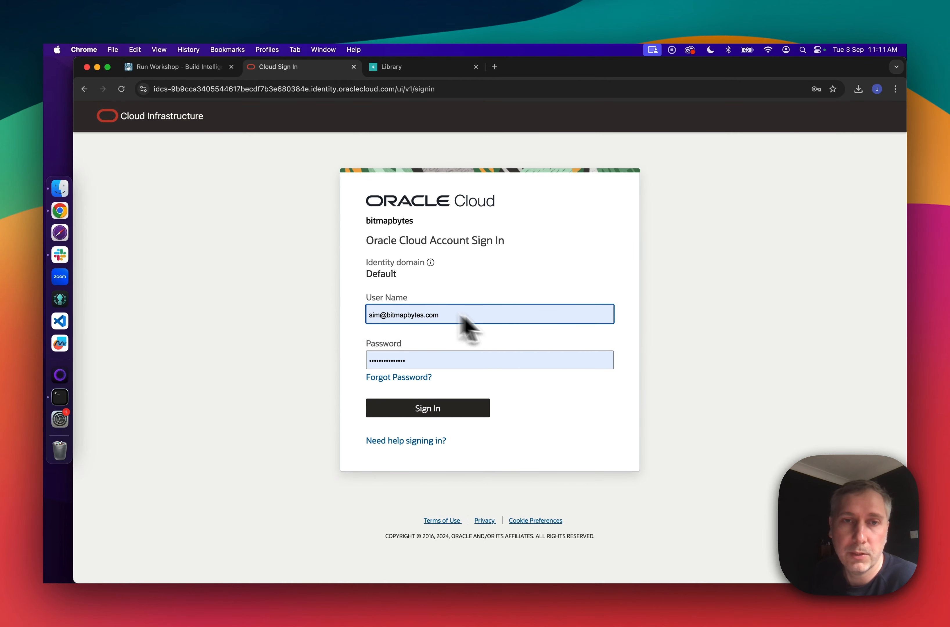
pyautogui.click(463, 411)
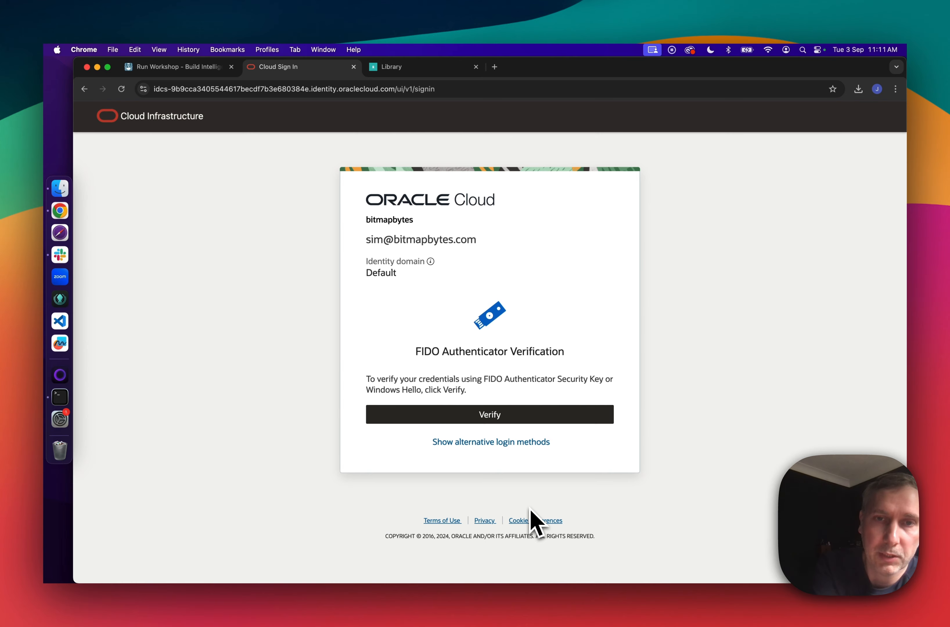
pyautogui.click(520, 416)
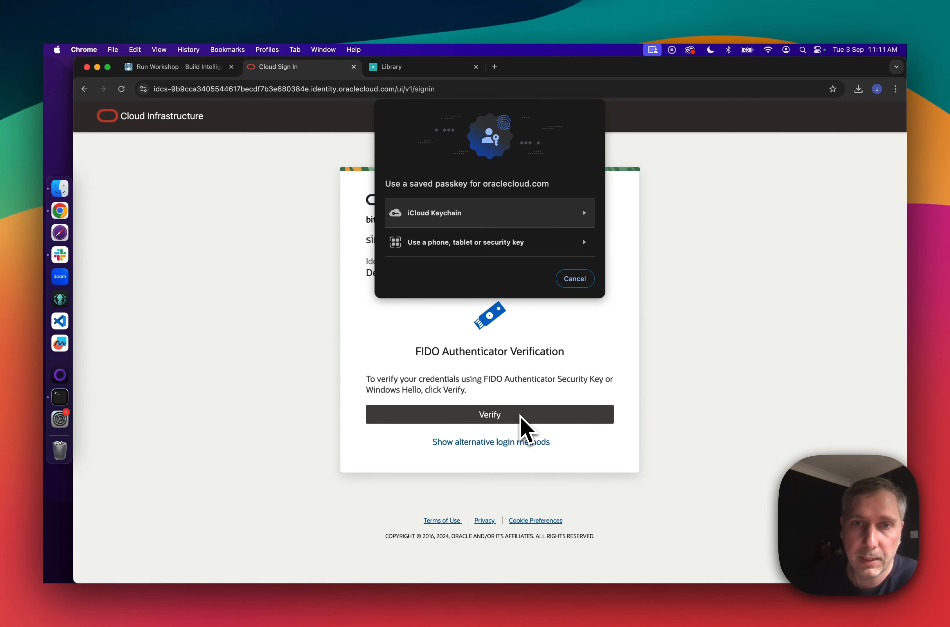
pyautogui.click(496, 244)
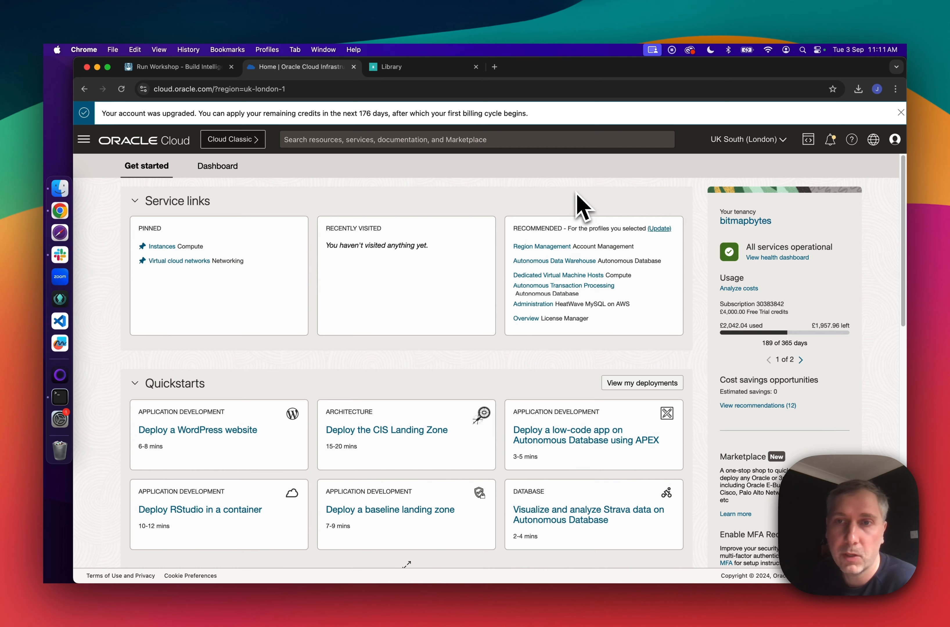
pyautogui.scroll(-5, 575, 196)
pyautogui.scroll(-2, 575, 192)
pyautogui.scroll(10, 575, 191)
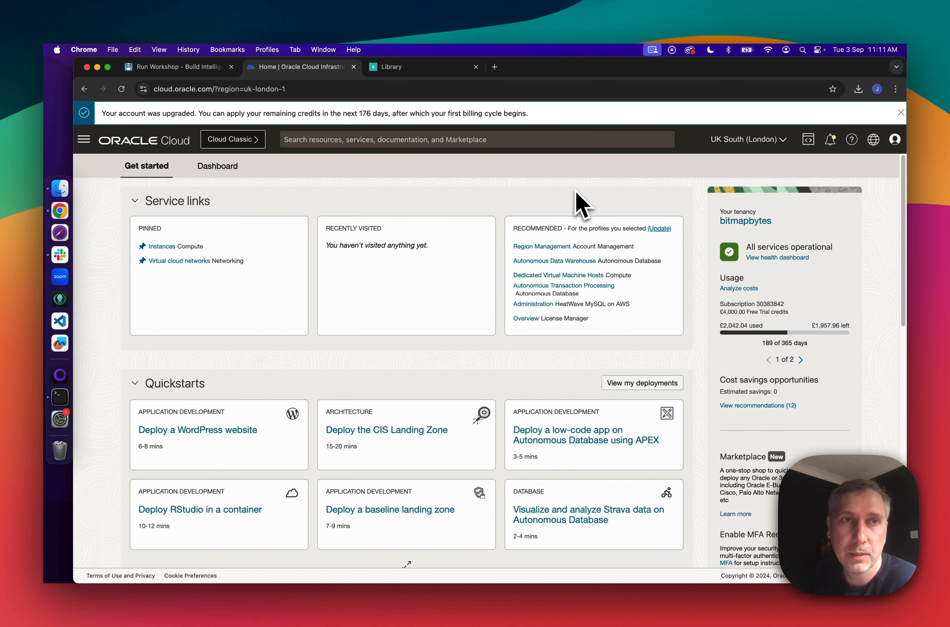
# - Return to the workshop guide and read Task 1: Download WCC RFP Resources zip file in Lab 1: Prepare Setup
pyautogui.click(181, 67)
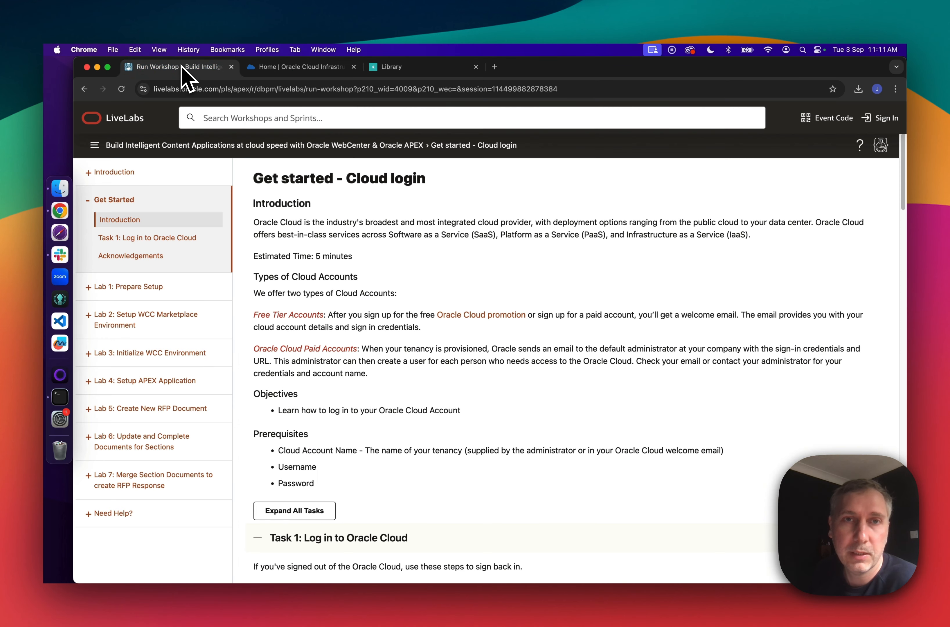
pyautogui.scroll(-10, 392, 350)
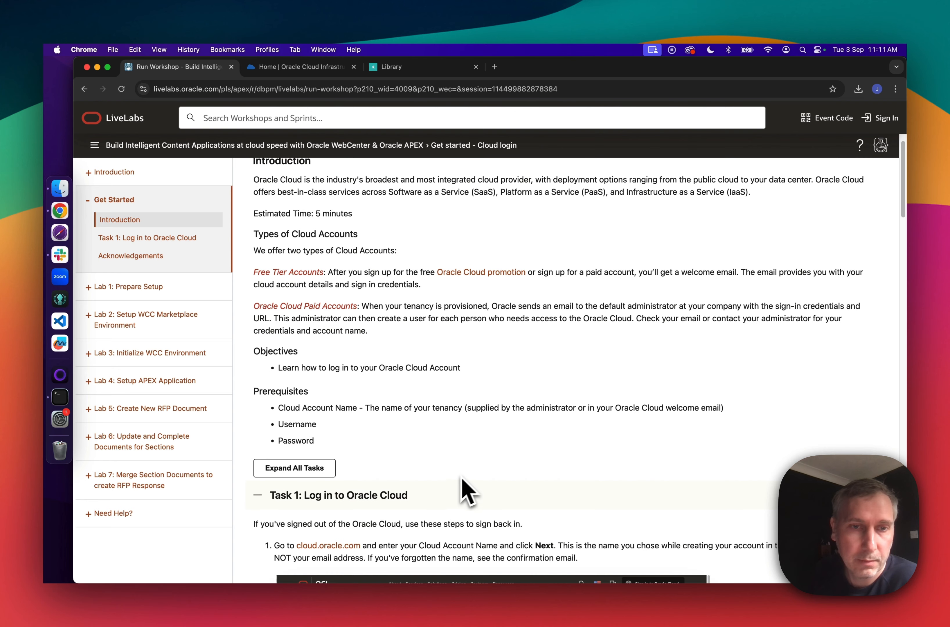
pyautogui.click(180, 295)
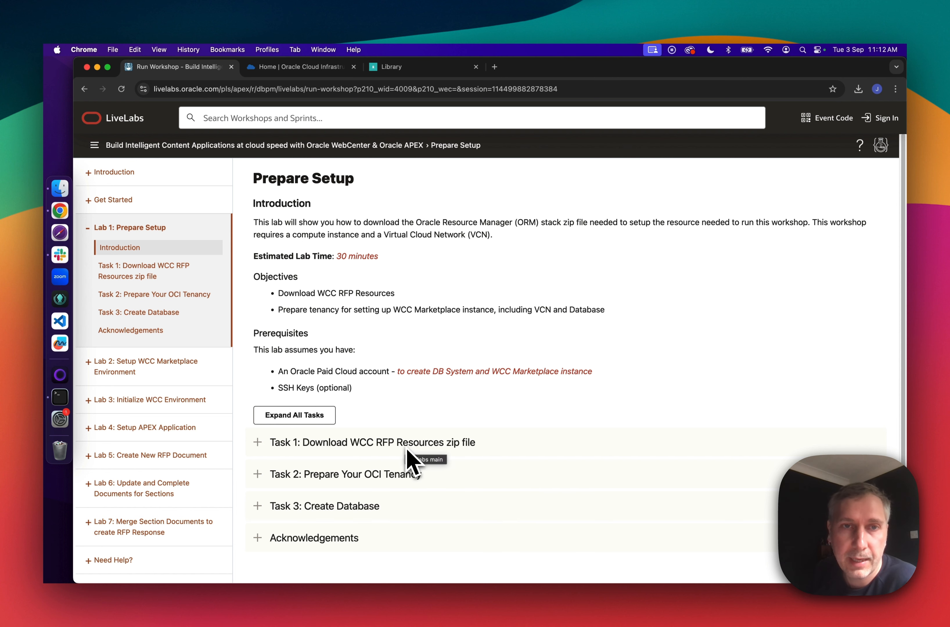
pyautogui.click(451, 444)
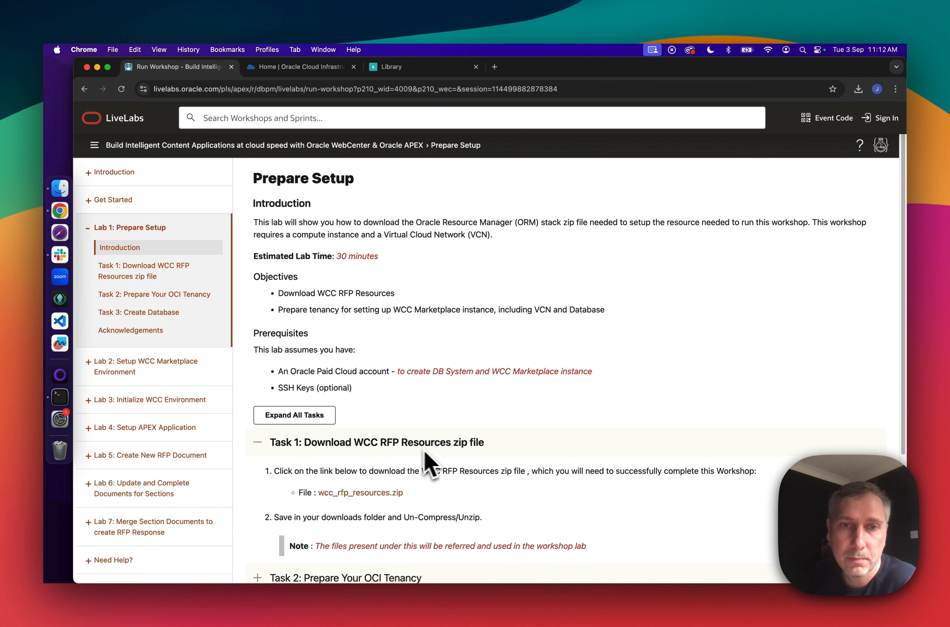
pyautogui.scroll(-2, 496, 460)
pyautogui.scroll(-3, 498, 456)
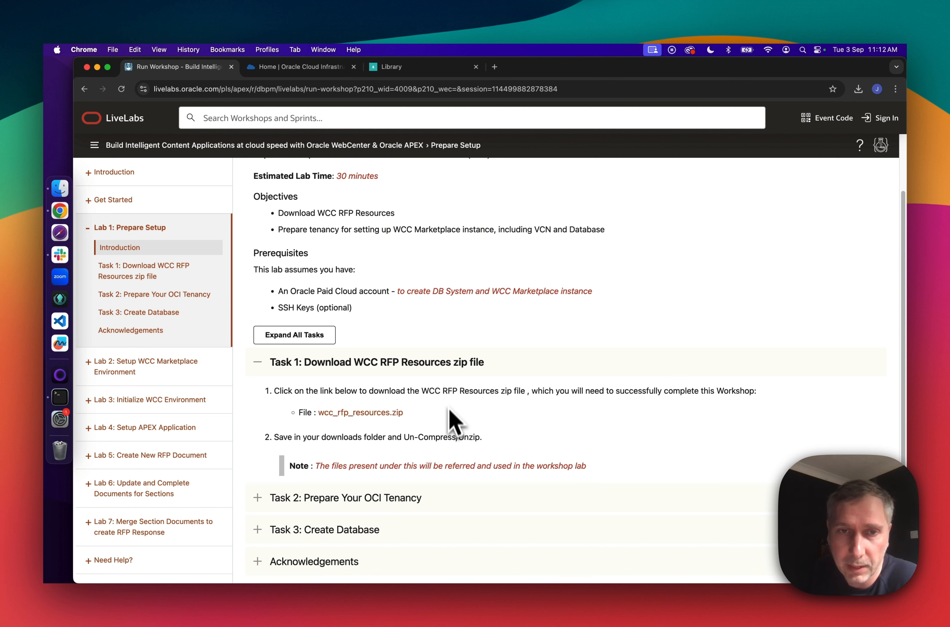
pyautogui.scroll(-1, 492, 439)
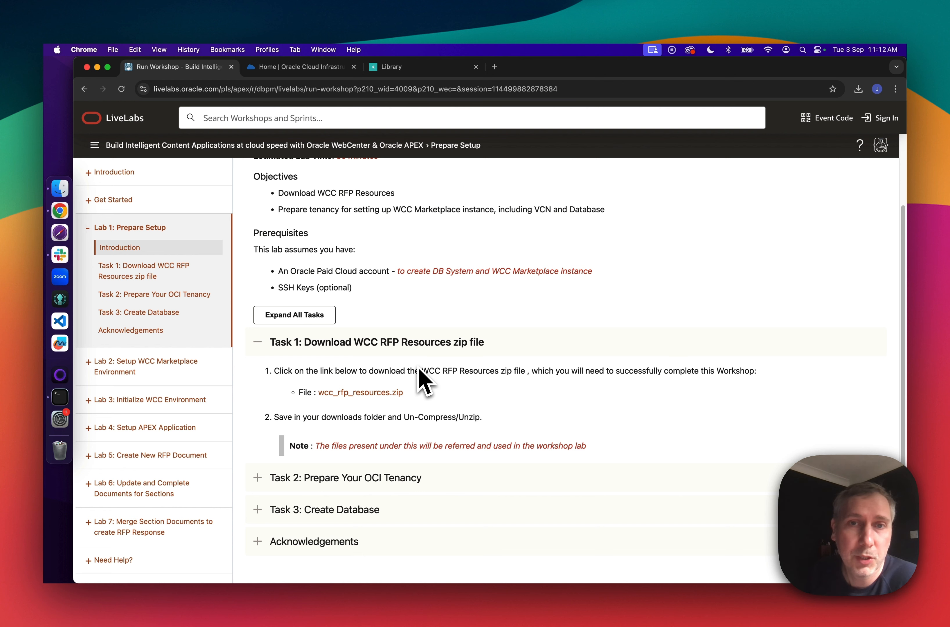
pyautogui.scroll(5, 419, 364)
pyautogui.scroll(-4, 419, 365)
pyautogui.scroll(-1, 418, 373)
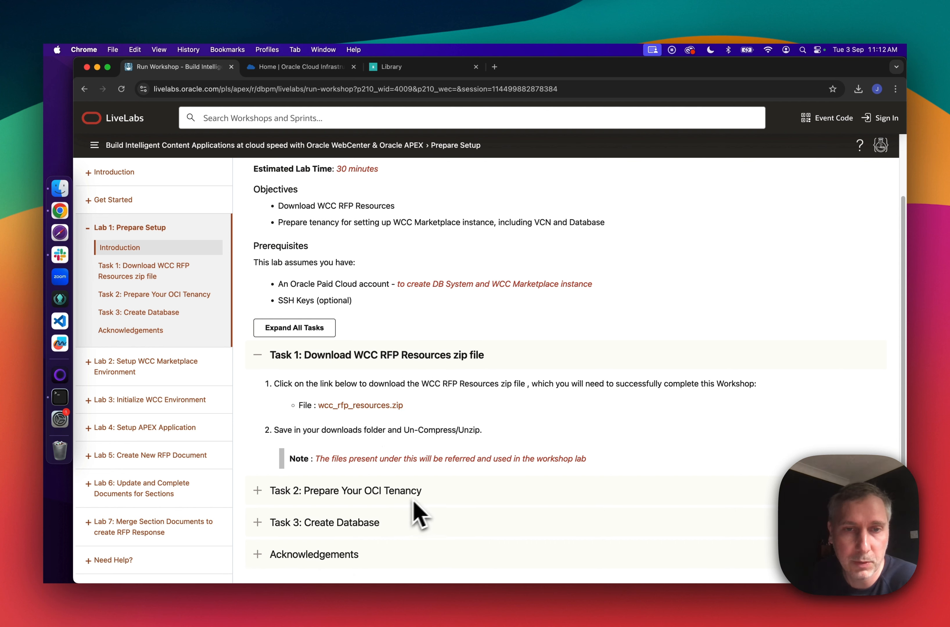
# - Expand Task 2: Prepare Your OCI Tenancy and review its system requirements, sign-in, SSH key pair and compartment instructions
pyautogui.click(448, 500)
pyautogui.scroll(-6, 456, 521)
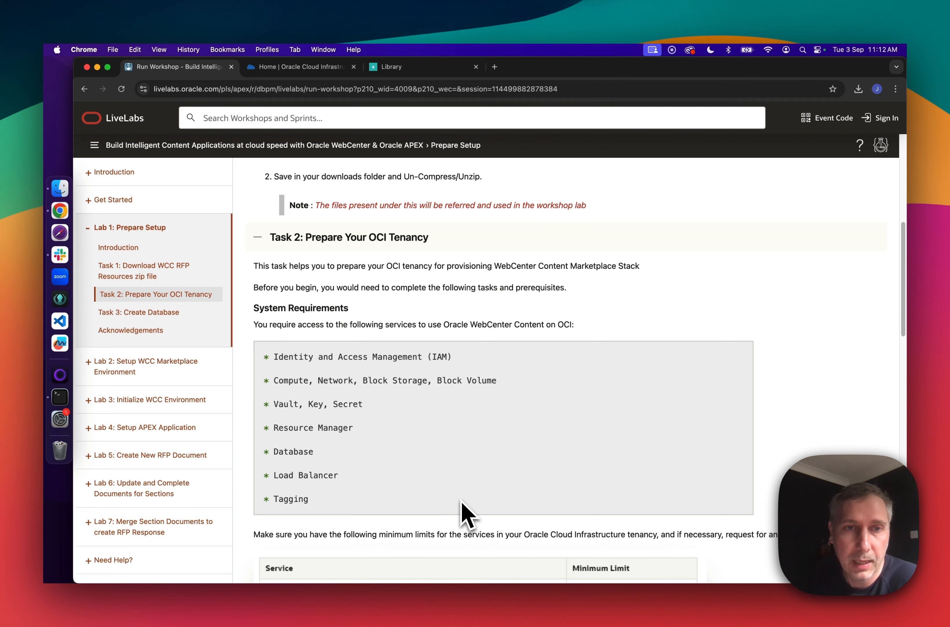
pyautogui.scroll(-20, 468, 514)
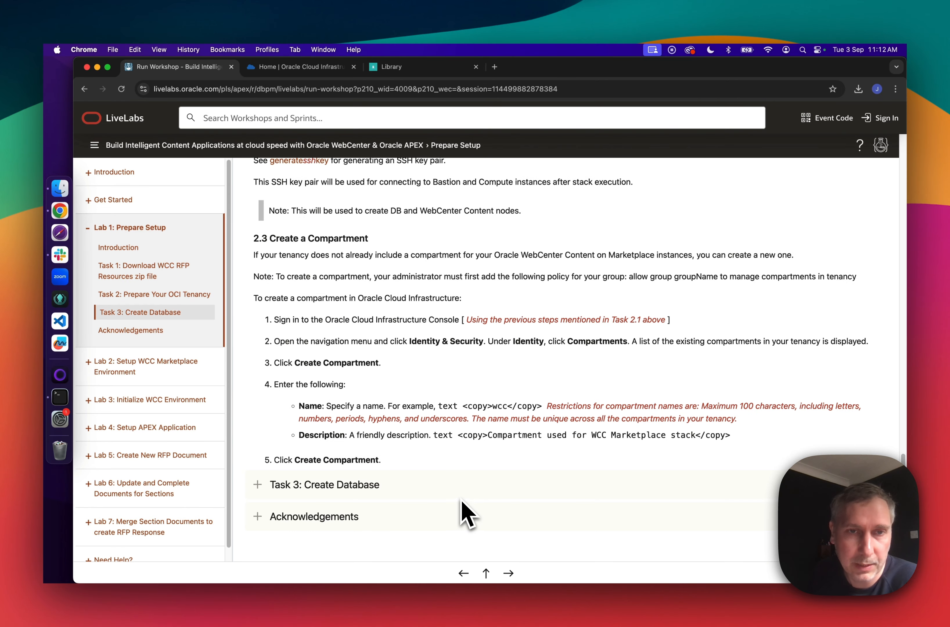
pyautogui.scroll(-1, 468, 514)
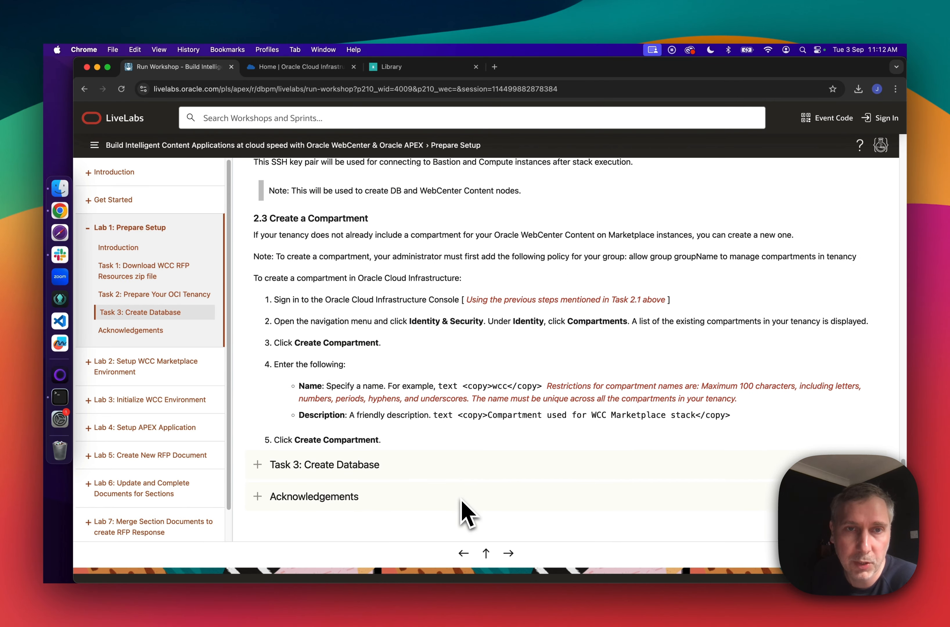
pyautogui.scroll(10, 468, 514)
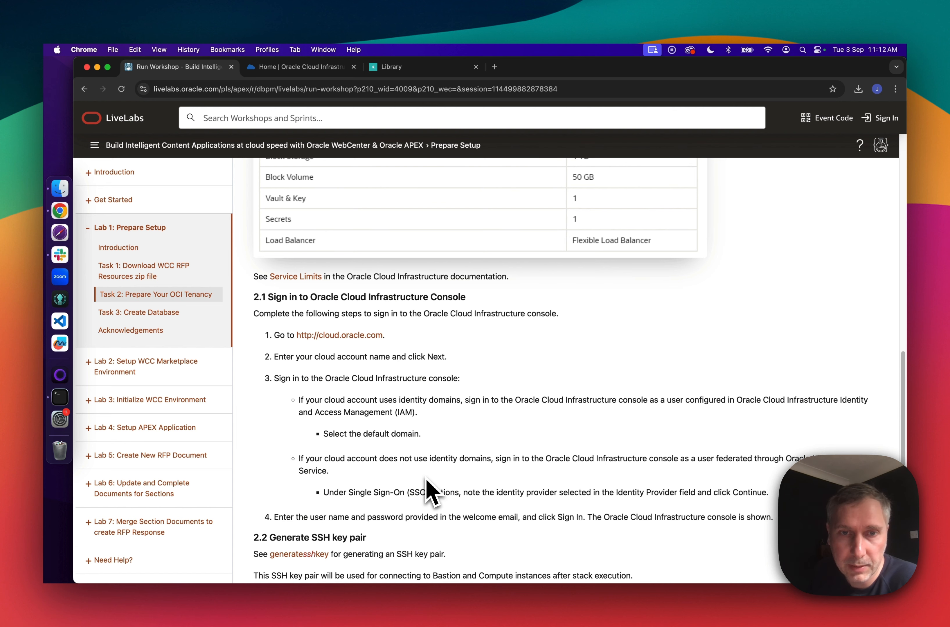
pyautogui.scroll(-15, 426, 480)
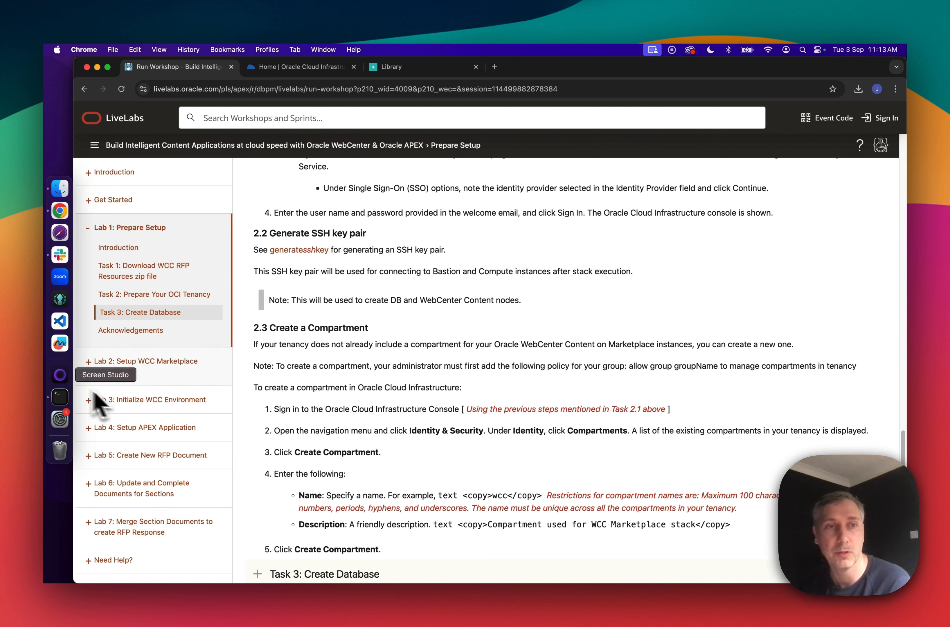
# - In Terminal, run ssh-keygen -b 2048 -t rsa, saving to the default file, overwriting the existing key and leaving the passphrase empty
pyautogui.click(59, 400)
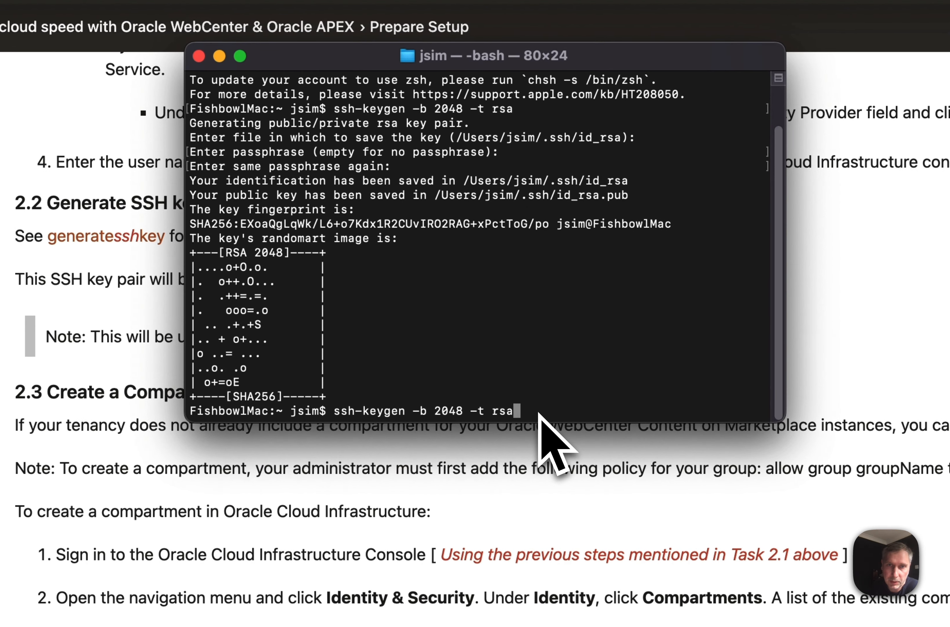
pyautogui.press('Return')
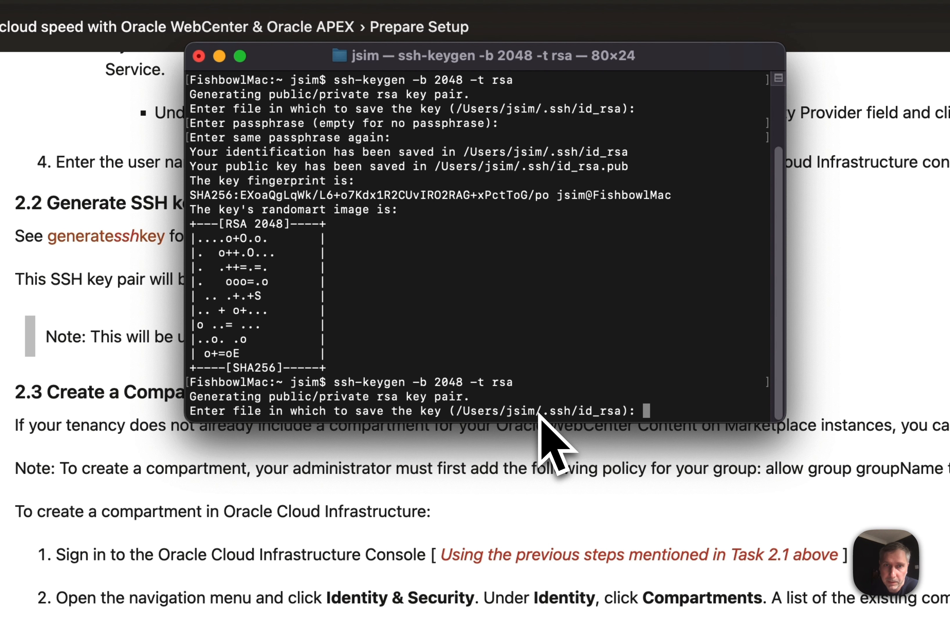
pyautogui.press('Return')
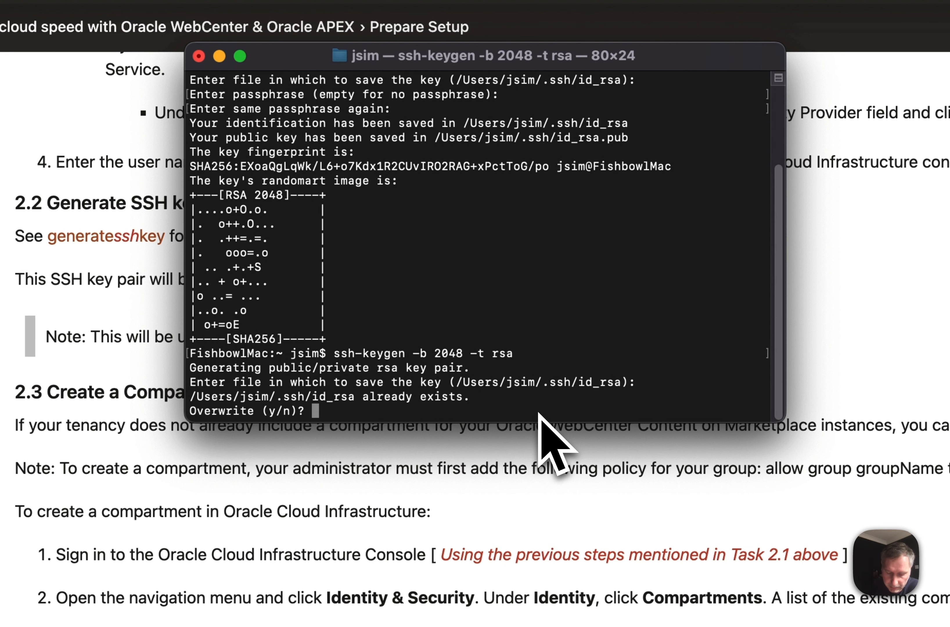
pyautogui.press('Return')
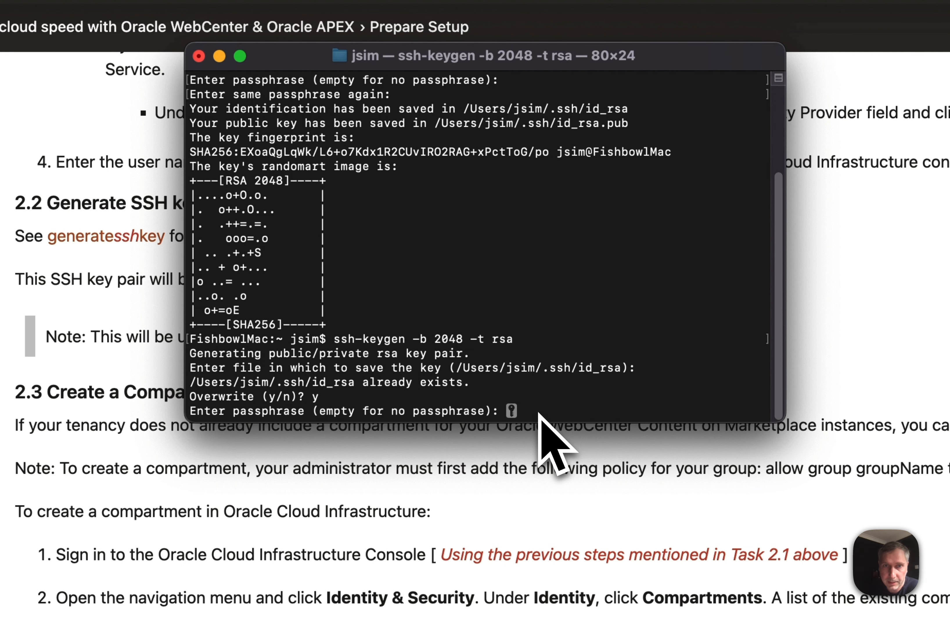
pyautogui.press('Return')
pyautogui.press('Return')
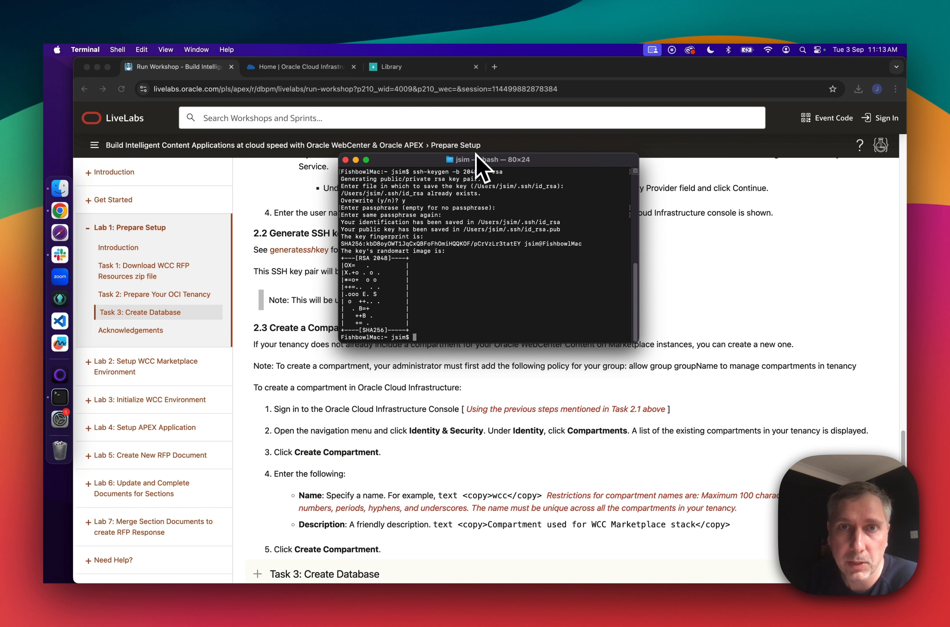
# - Uncover the workshop guide's section 2.3 Create a Compartment, and search the Oracle Cloud services for comp
pyautogui.moveTo(482, 159); pyautogui.dragTo(906, 346)
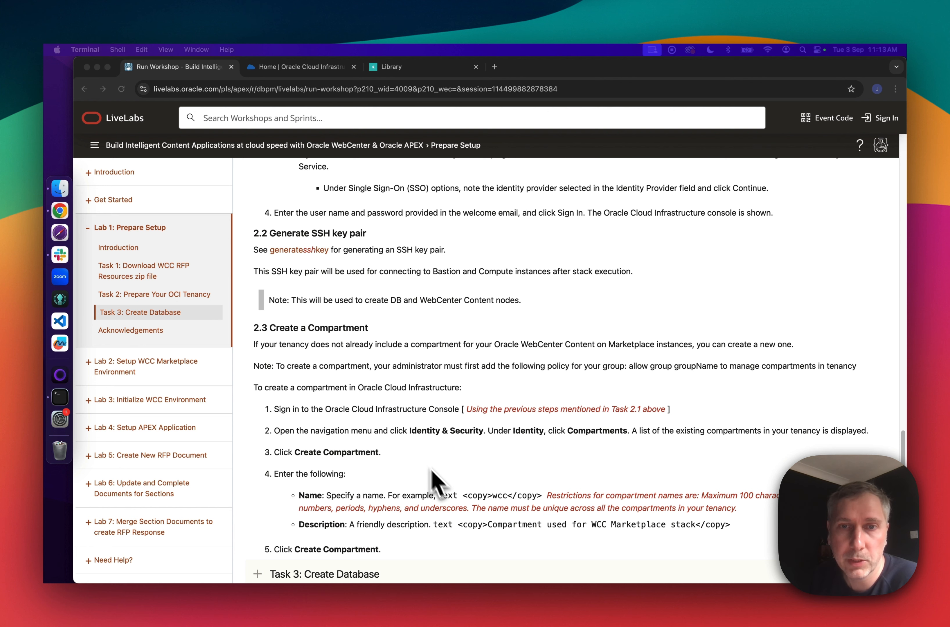
pyautogui.scroll(-4, 436, 480)
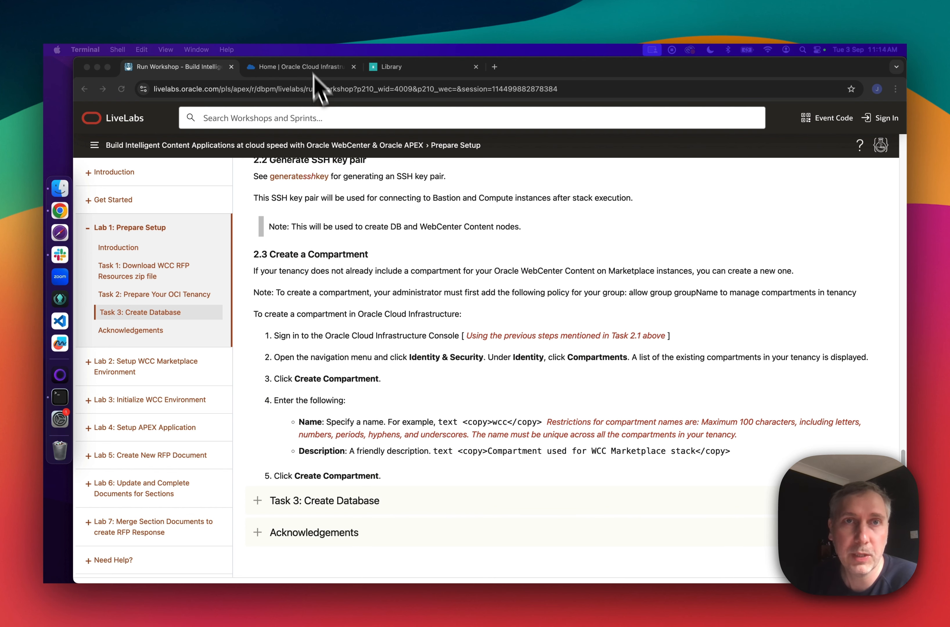
pyautogui.click(301, 67)
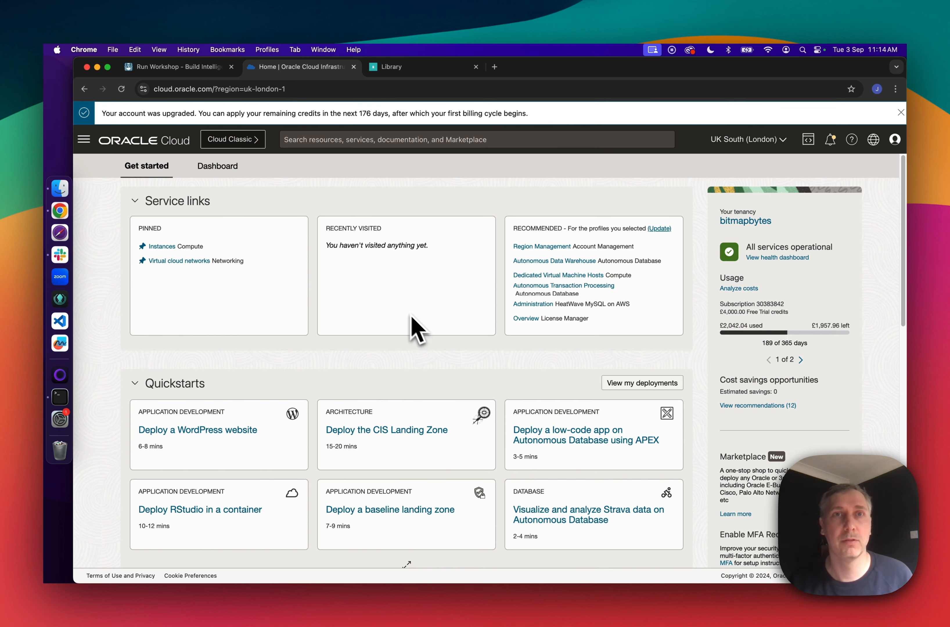
pyautogui.click(84, 142)
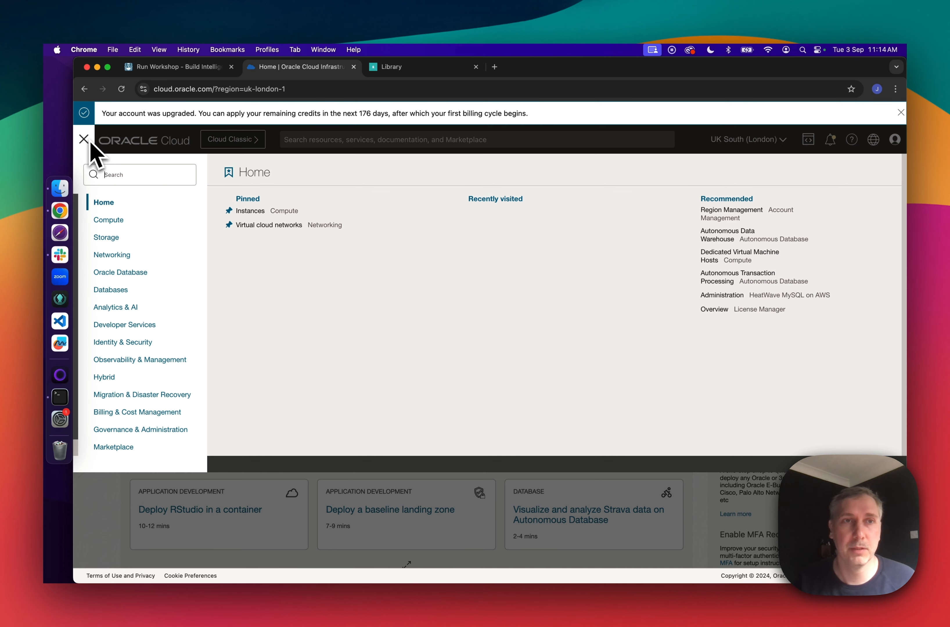
pyautogui.click(146, 171)
pyautogui.write('comp')
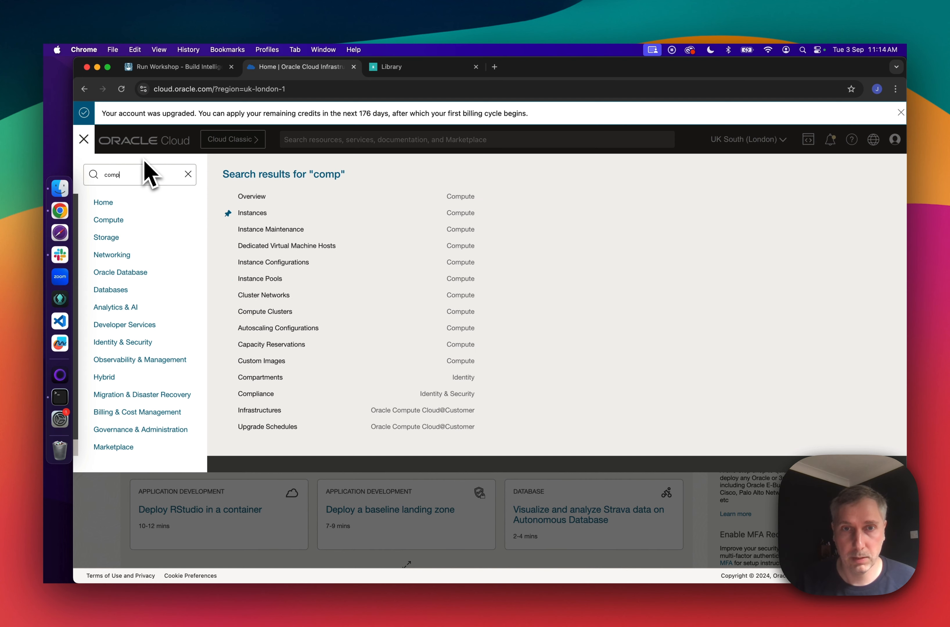
# - Recheck the compartment instructions in the guide, and open the console's Compartments page by searching the services for compart
pyautogui.click(190, 69)
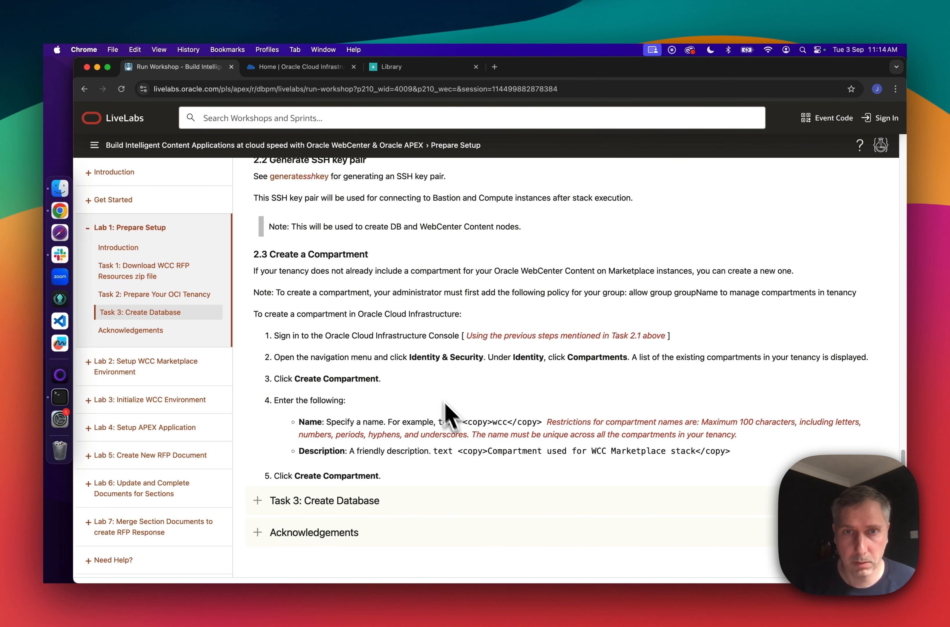
pyautogui.doubleClick(612, 361)
pyautogui.click(305, 68)
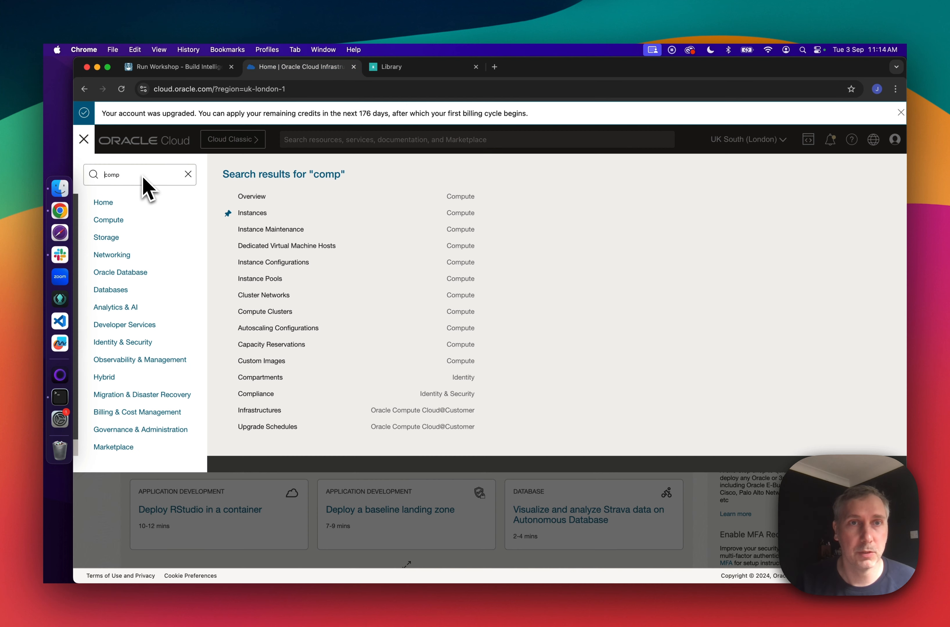
pyautogui.moveTo(135, 180); pyautogui.dragTo(71, 172)
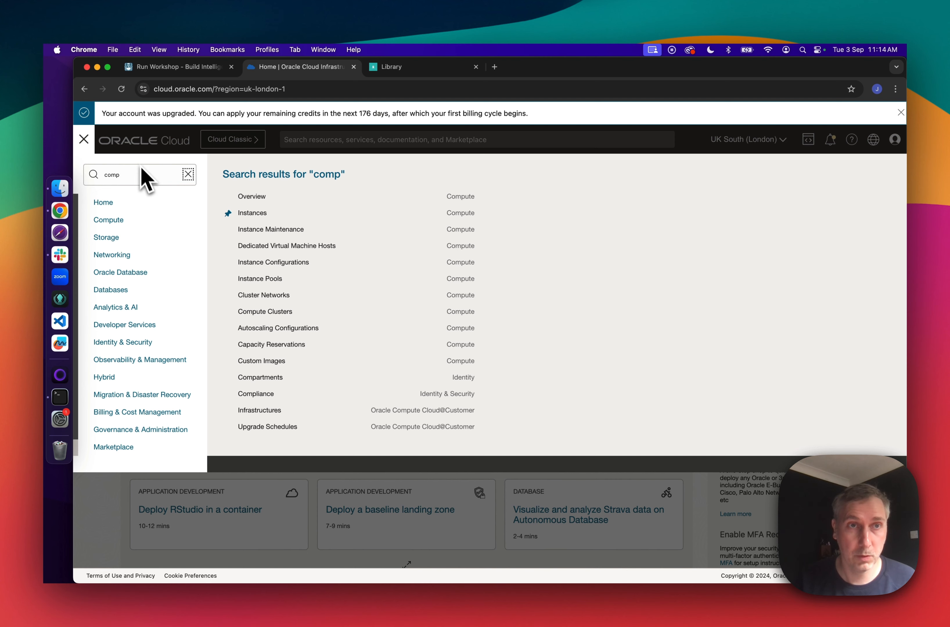
pyautogui.click(144, 178)
pyautogui.write('art')
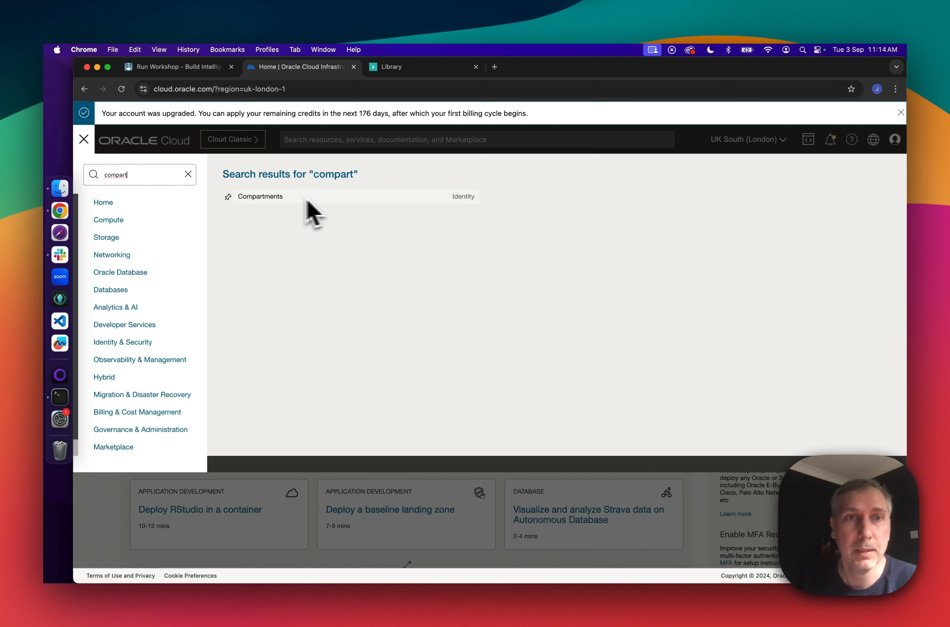
pyautogui.click(261, 198)
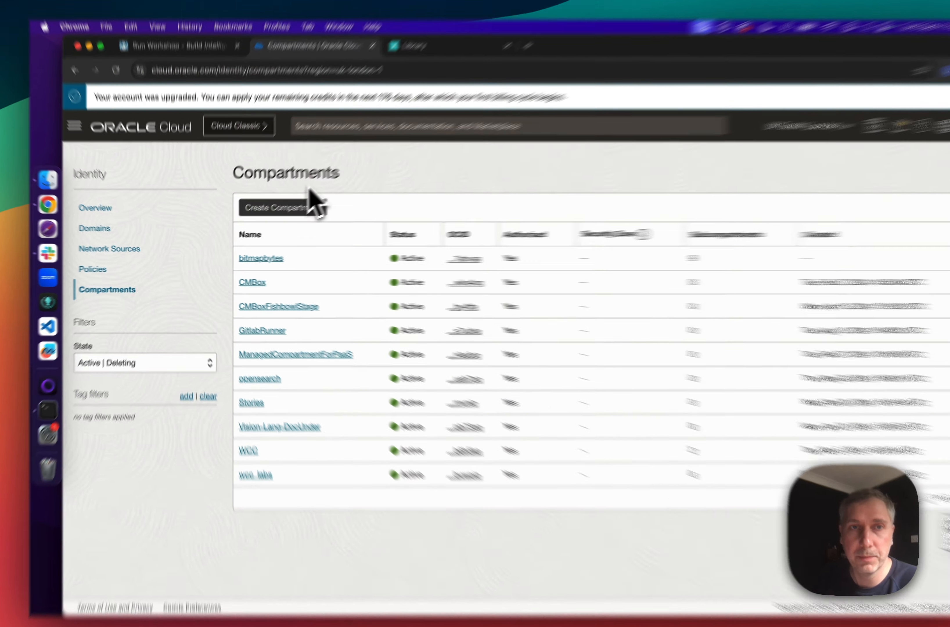
# - Create a compartment named wcc_bitmapbytes with the description demo for cloudworld 24 under the parent bitmapbytes (root)
pyautogui.click(313, 205)
pyautogui.click(411, 247)
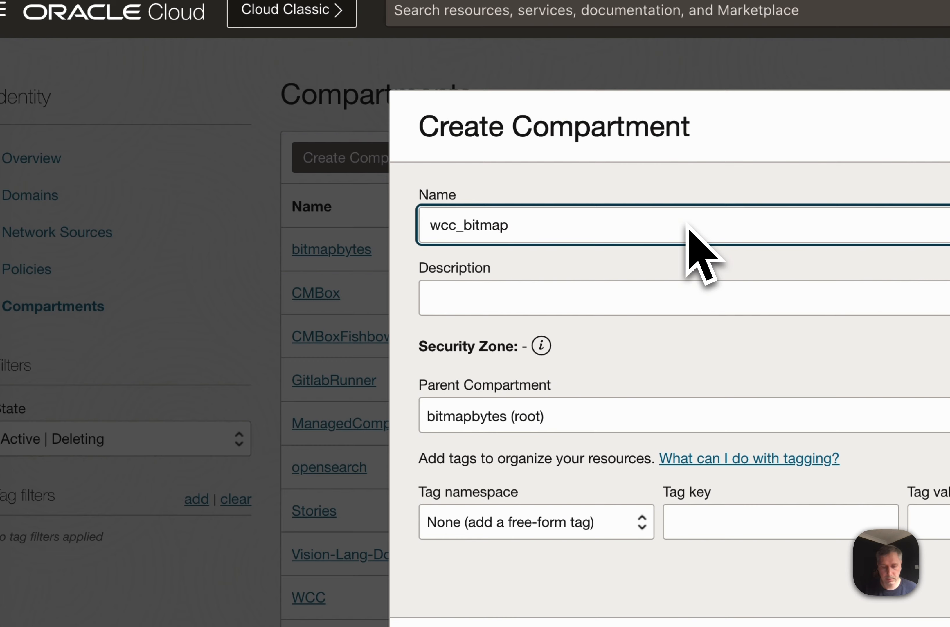
pyautogui.press('Tab')
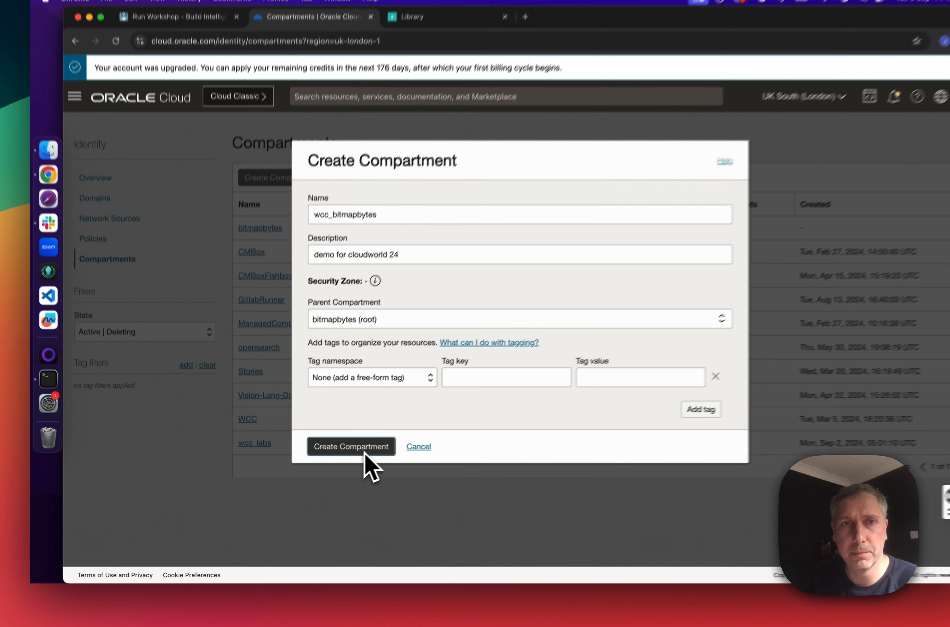
pyautogui.click(486, 366)
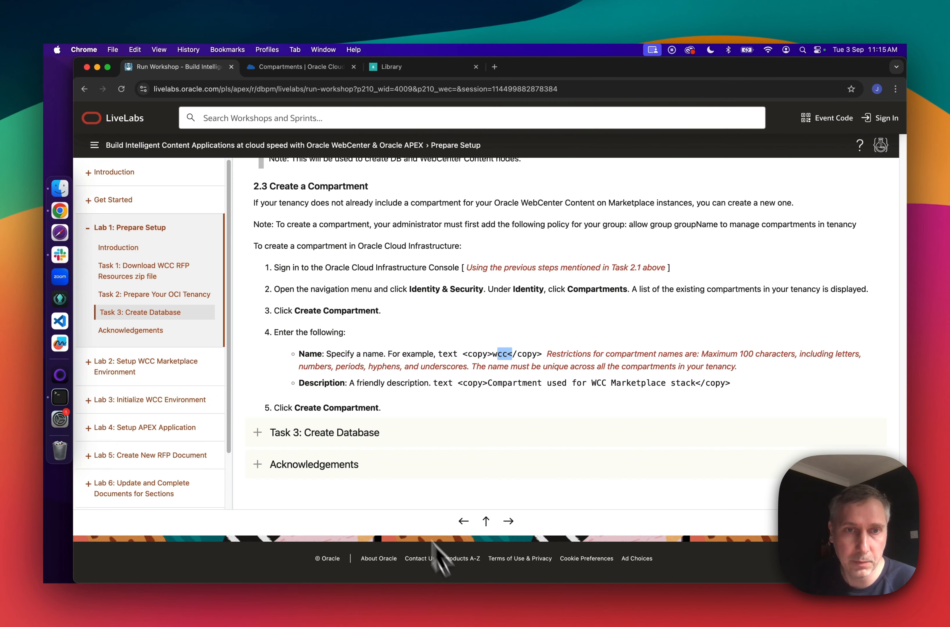
# - Expand Task 3: Create Database in the workshop guide and read its DB system overview and first 3.1 Create VCN instructions
pyautogui.click(358, 433)
pyautogui.scroll(-5, 468, 489)
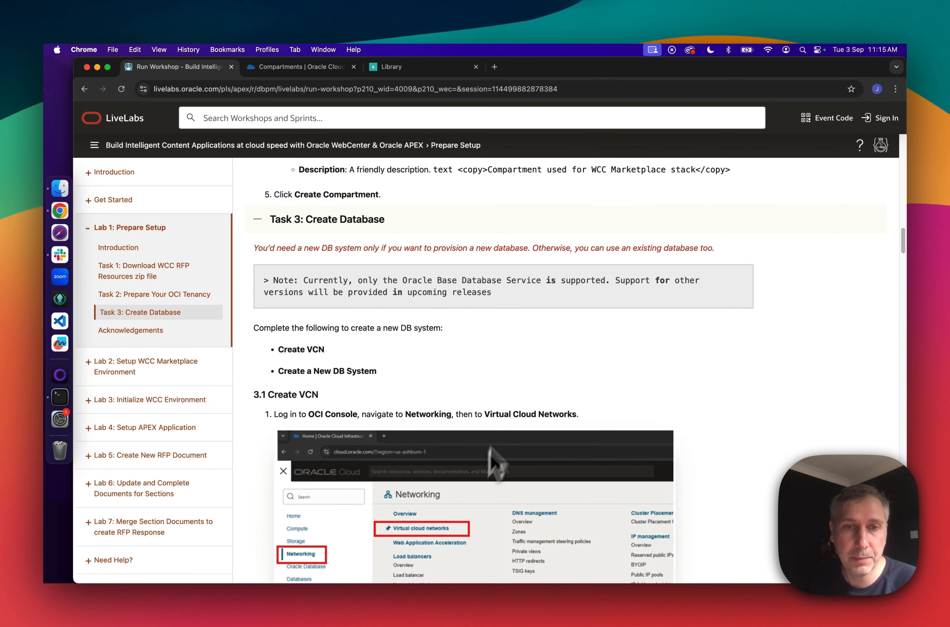
pyautogui.scroll(-5, 487, 387)
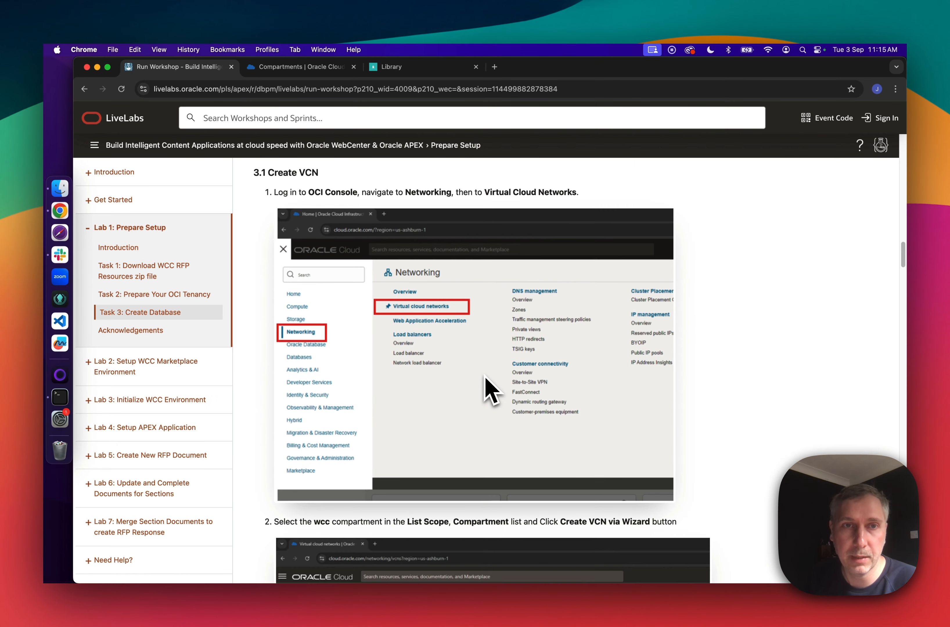
pyautogui.scroll(3, 487, 387)
pyautogui.scroll(1, 424, 328)
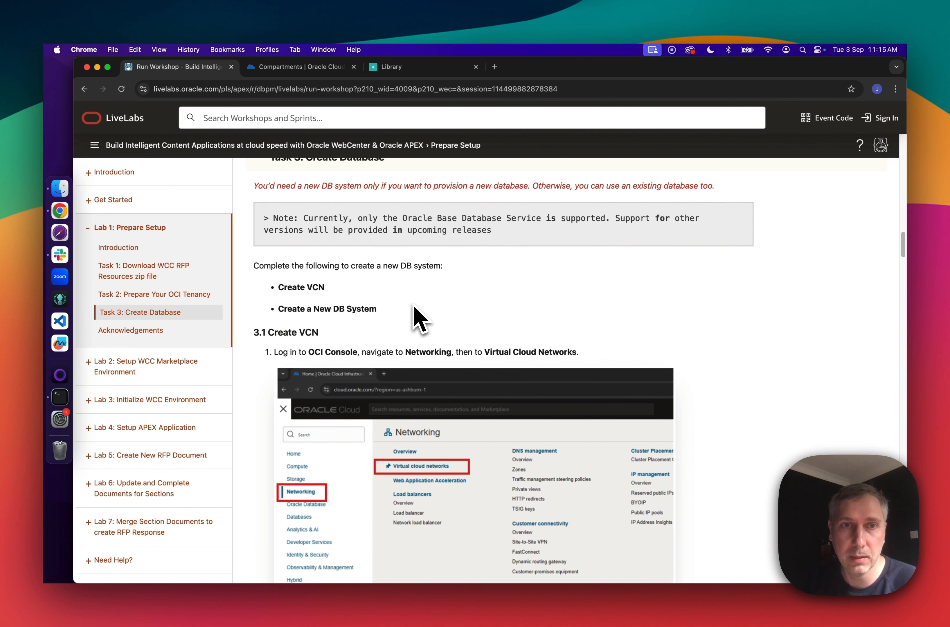
pyautogui.scroll(-6, 403, 346)
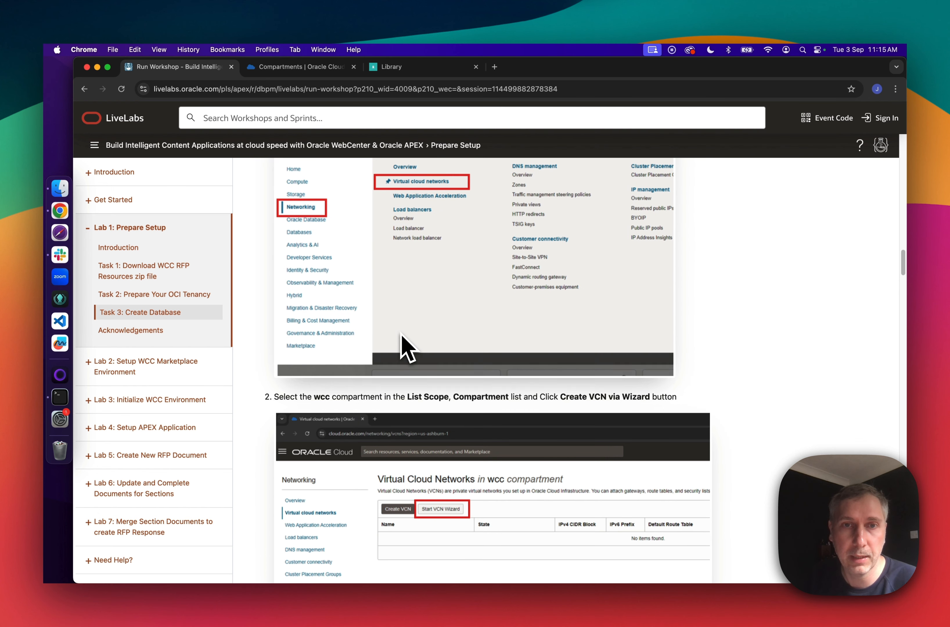
pyautogui.scroll(-1, 480, 419)
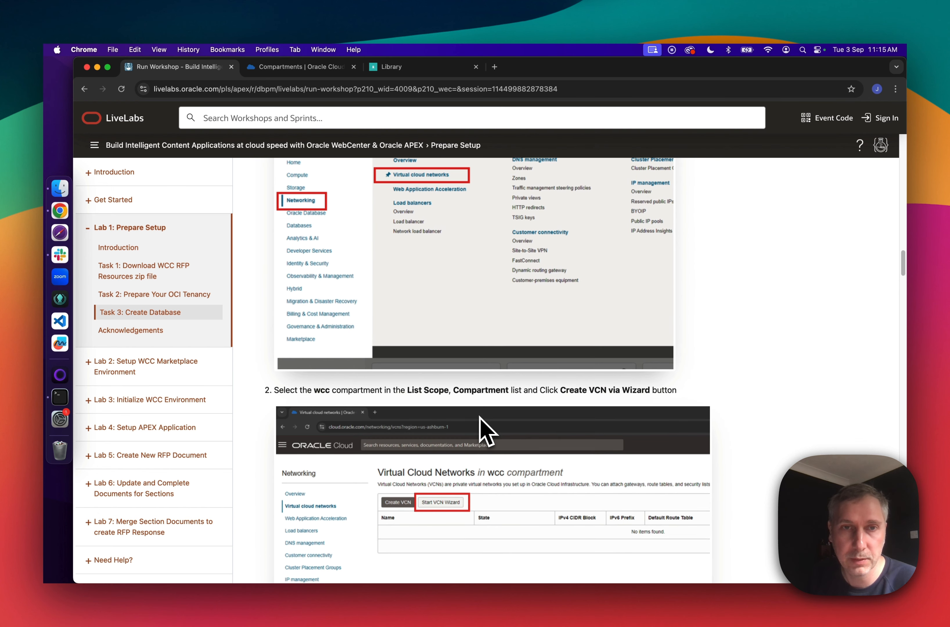
pyautogui.scroll(-1, 479, 415)
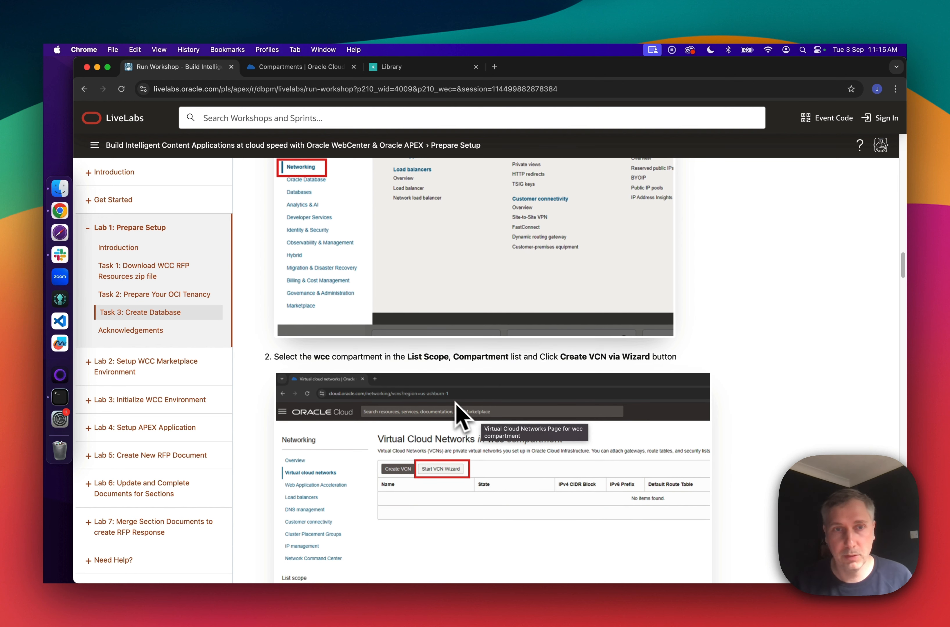
pyautogui.scroll(10, 401, 356)
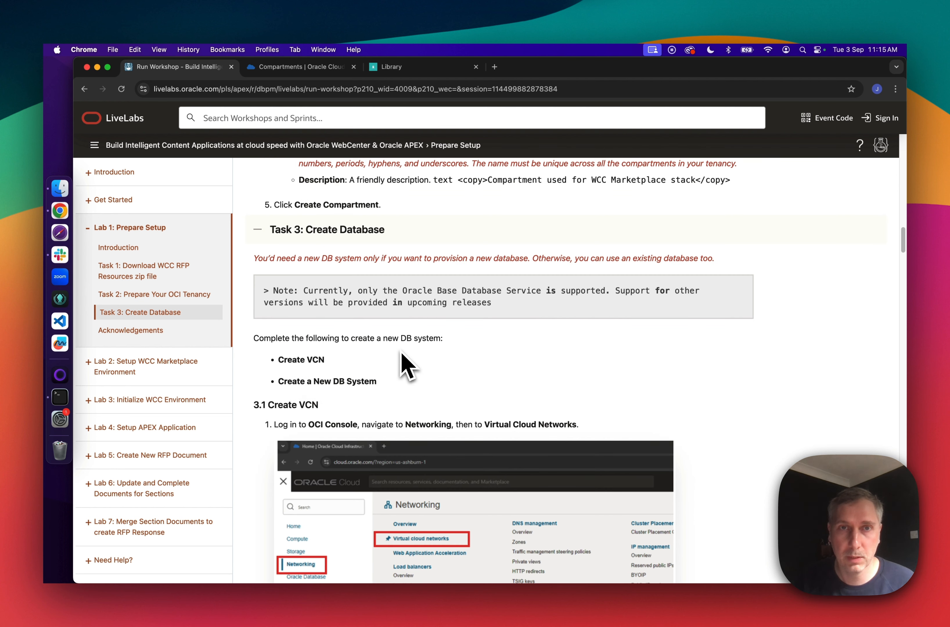
pyautogui.scroll(-2, 472, 412)
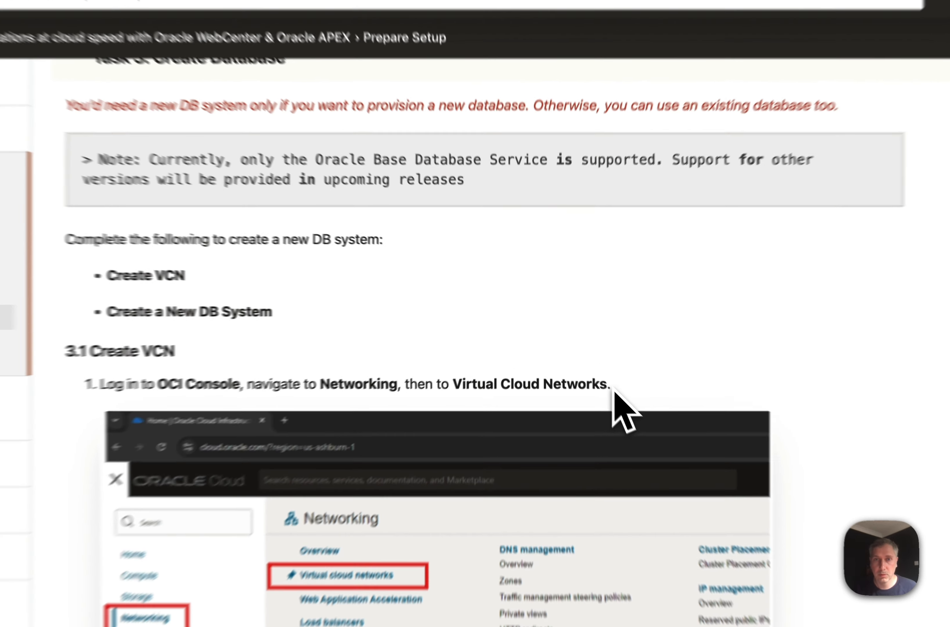
# - Copy the service name Virtual Cloud Networks from the guide and use it to find and open that page in the console
pyautogui.moveTo(580, 353); pyautogui.dragTo(484, 353)
pyautogui.press('super+c')
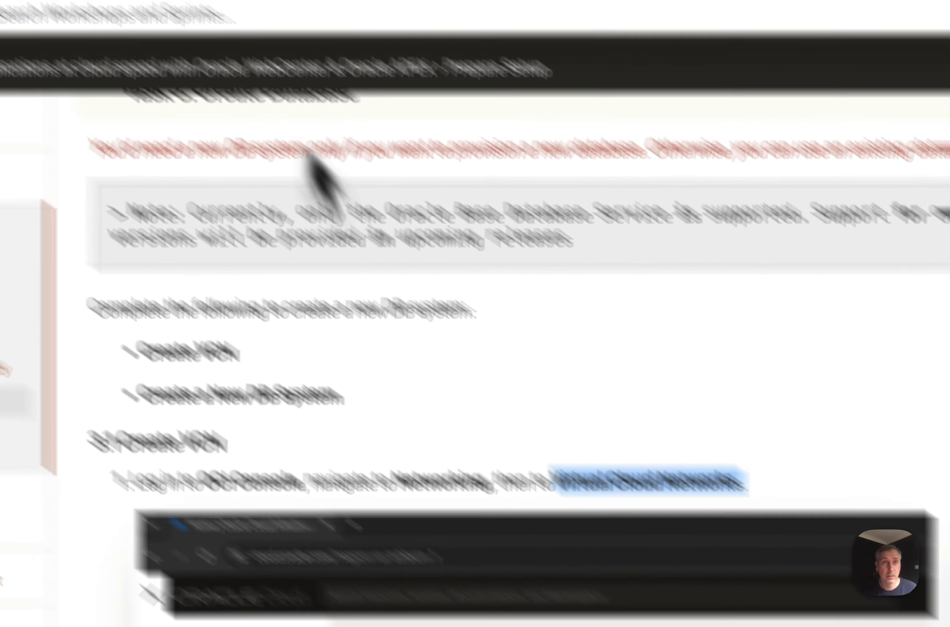
pyautogui.click(423, 72)
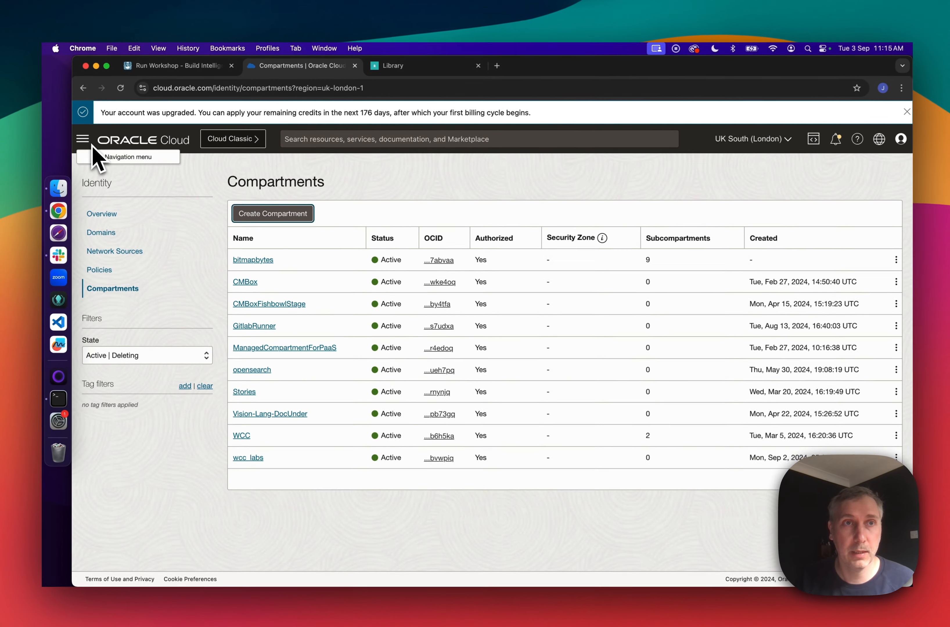
pyautogui.click(83, 139)
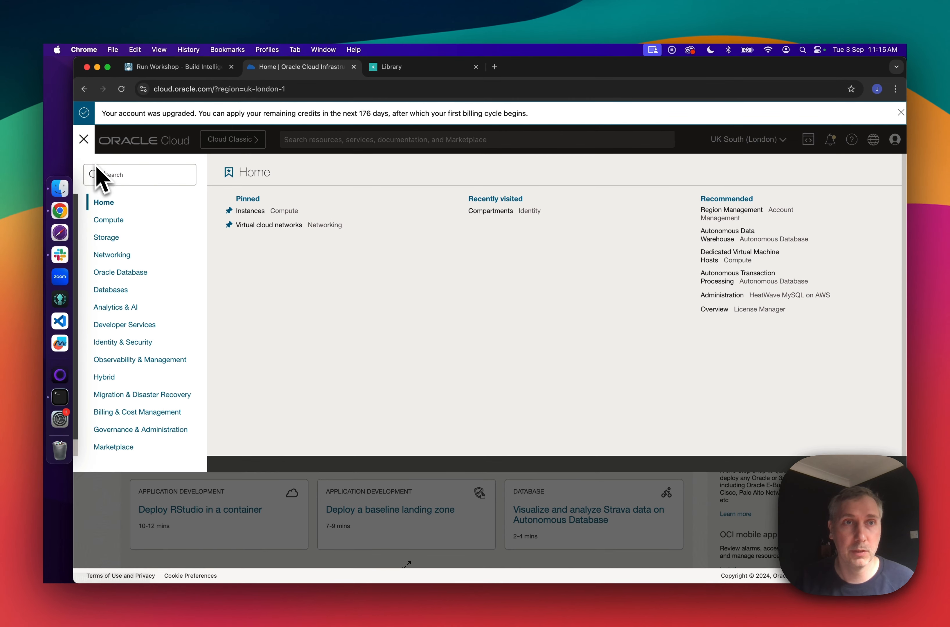
pyautogui.press('super+v')
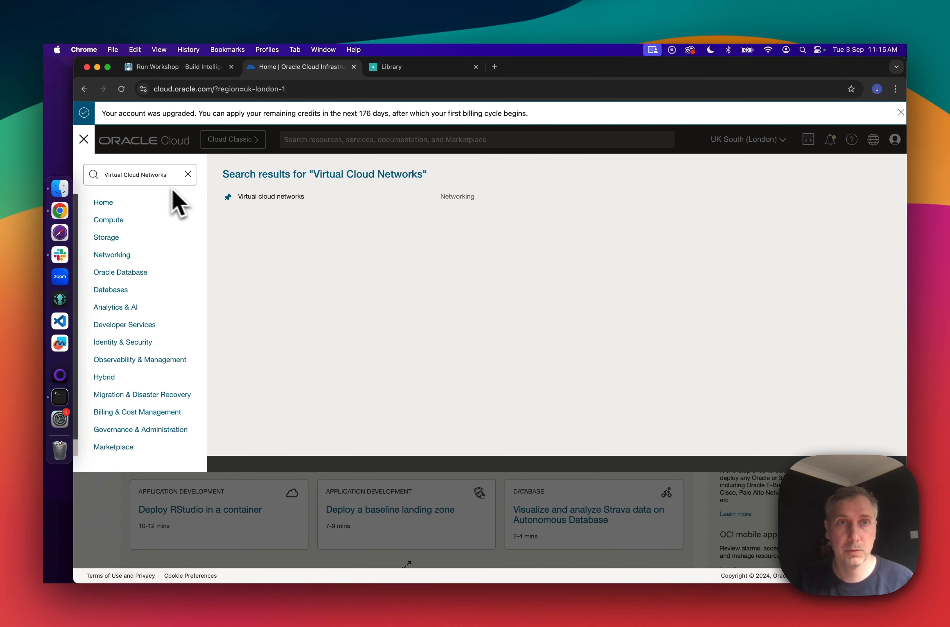
pyautogui.click(257, 198)
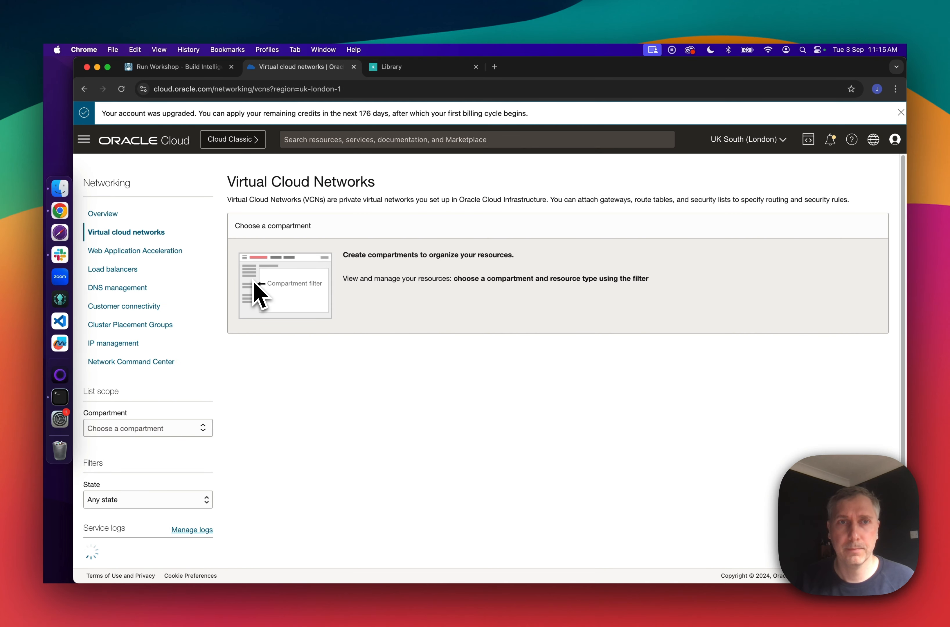
# - Set the list scope of the Virtual Cloud Networks page to the wcc_bitmapbytes compartment under bitmapbytes (root)
pyautogui.click(165, 430)
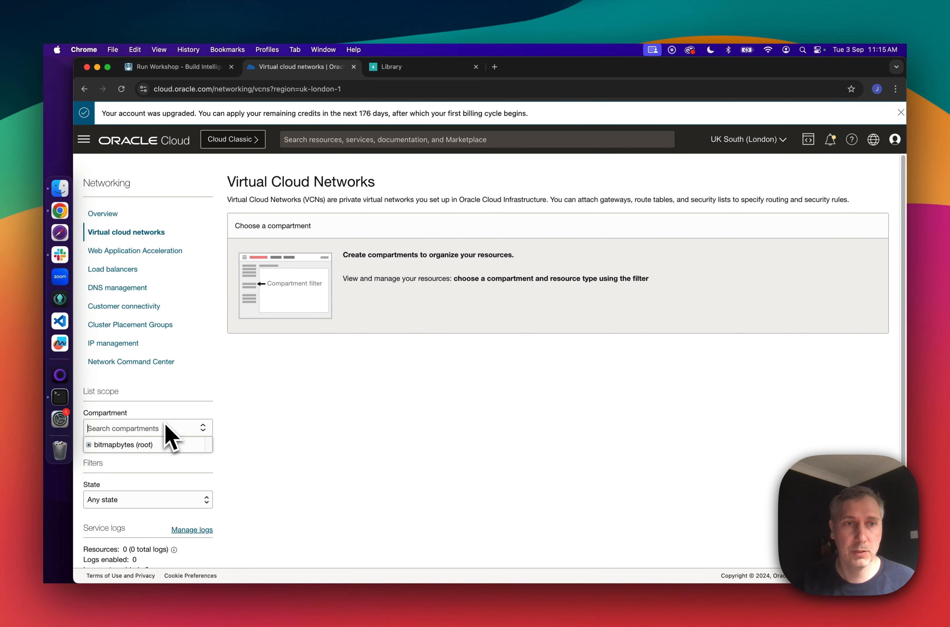
pyautogui.click(89, 445)
pyautogui.scroll(-2, 142, 509)
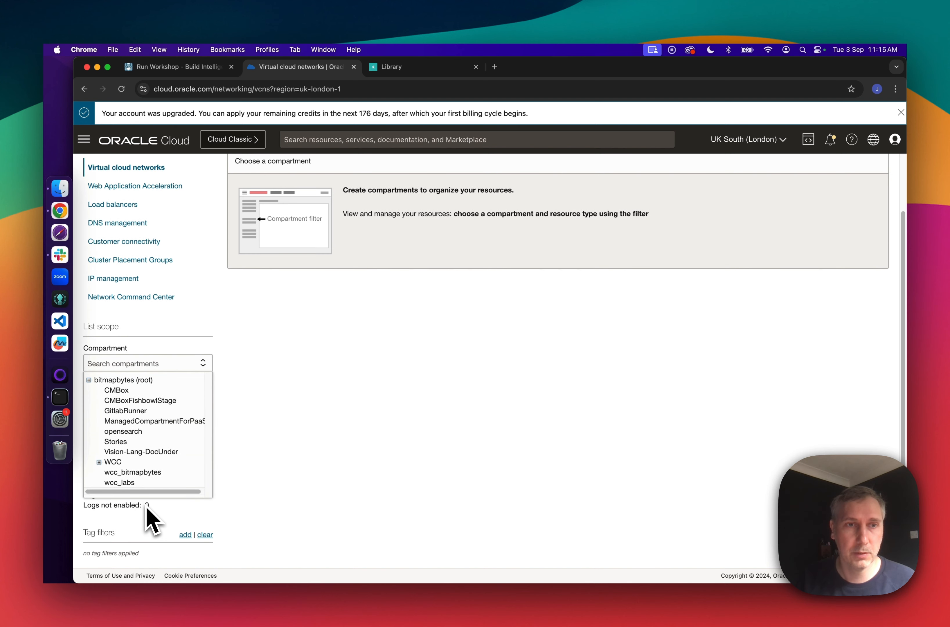
pyautogui.click(158, 474)
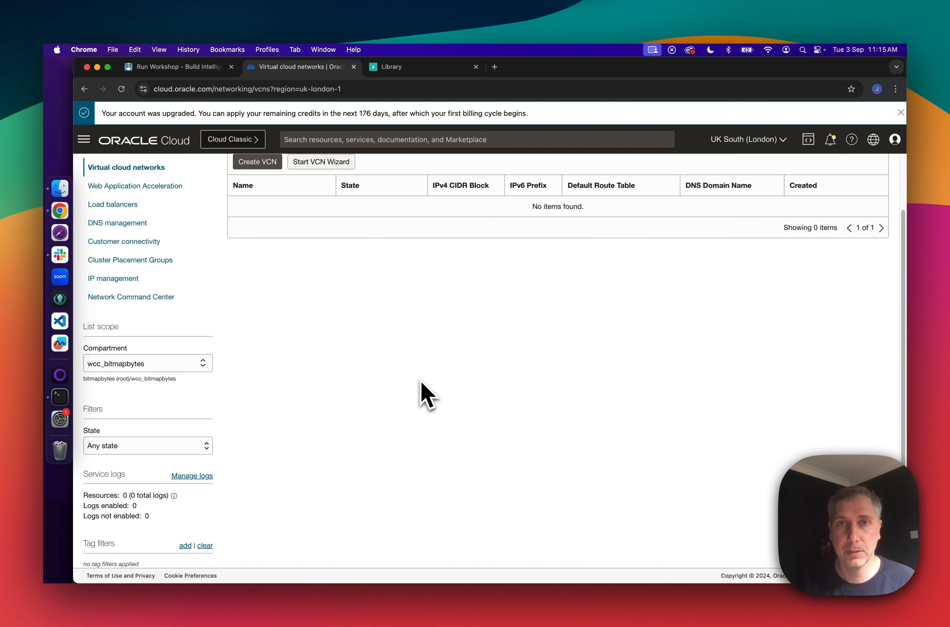
pyautogui.scroll(2, 383, 334)
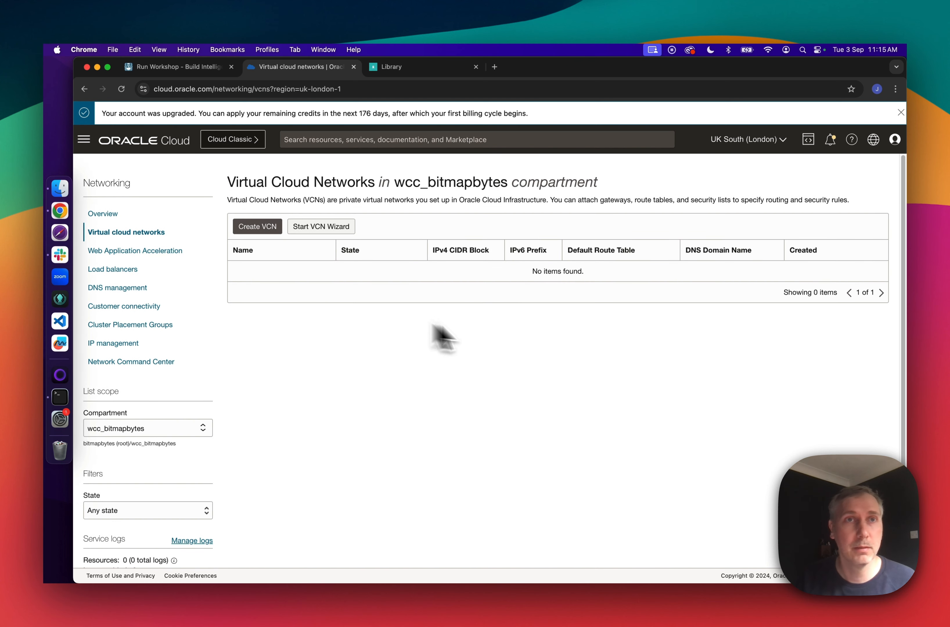
# - Read the guide's VCN wizard instructions and start the VCN wizard in the console with Create VCN with Internet Connectivity
pyautogui.click(191, 71)
pyautogui.scroll(-5, 407, 448)
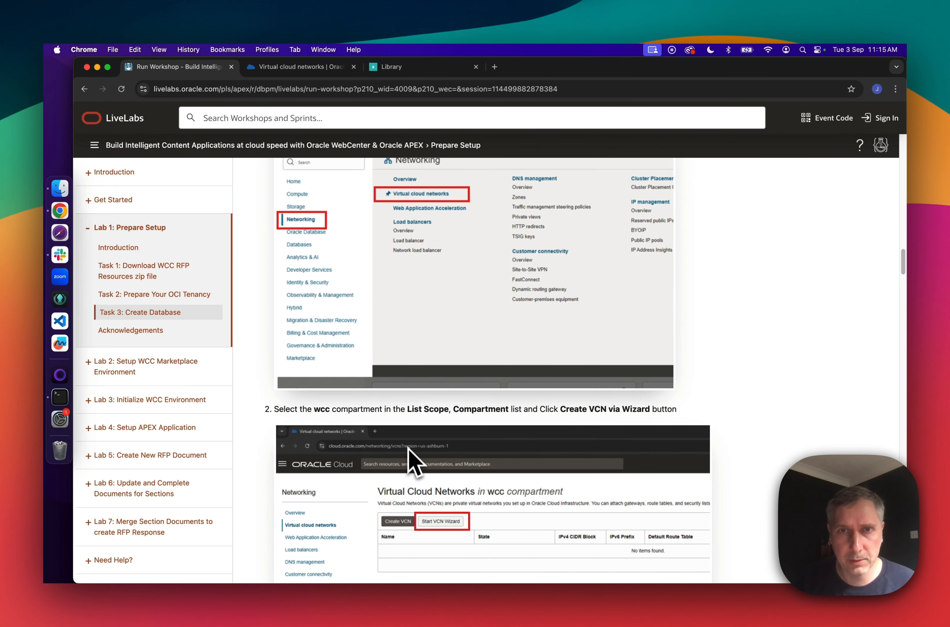
pyautogui.scroll(-5, 407, 440)
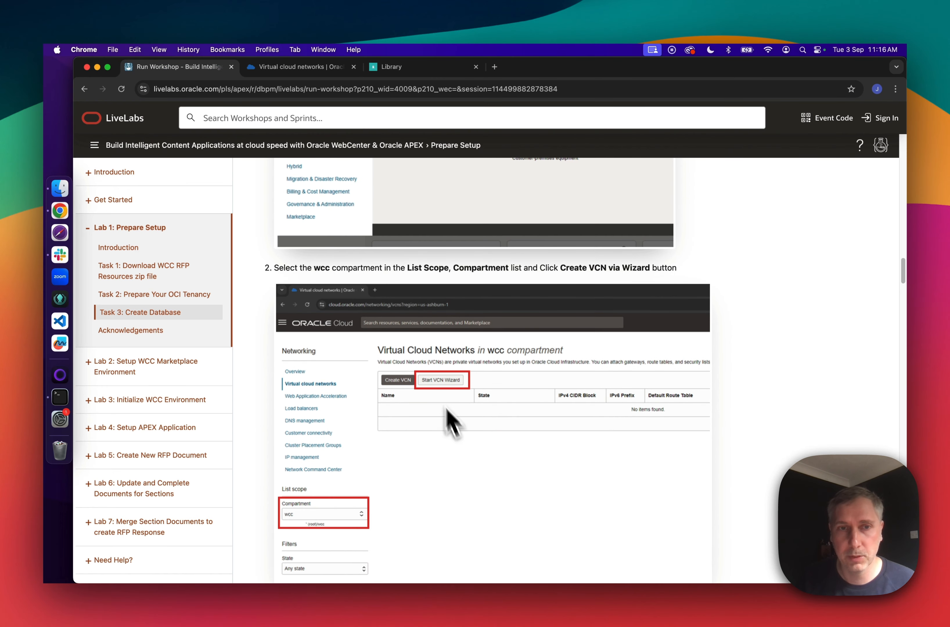
pyautogui.scroll(-5, 456, 456)
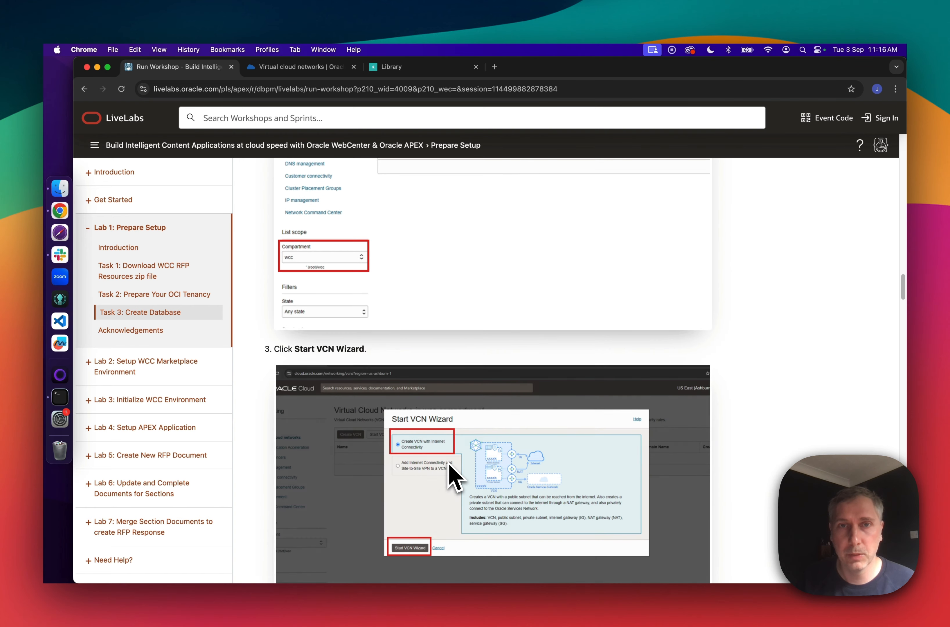
pyautogui.scroll(-5, 454, 474)
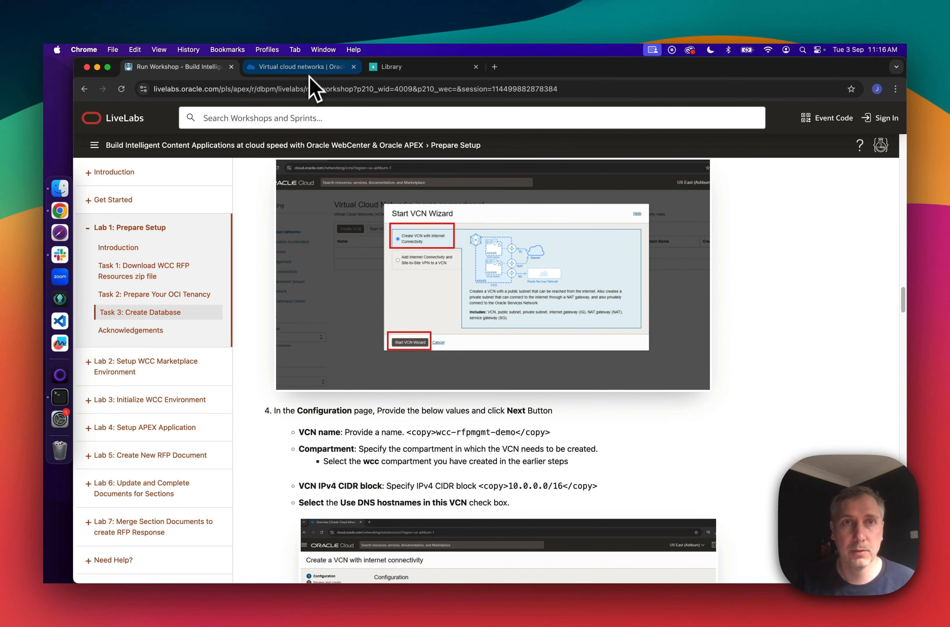
pyautogui.click(301, 67)
pyautogui.click(314, 228)
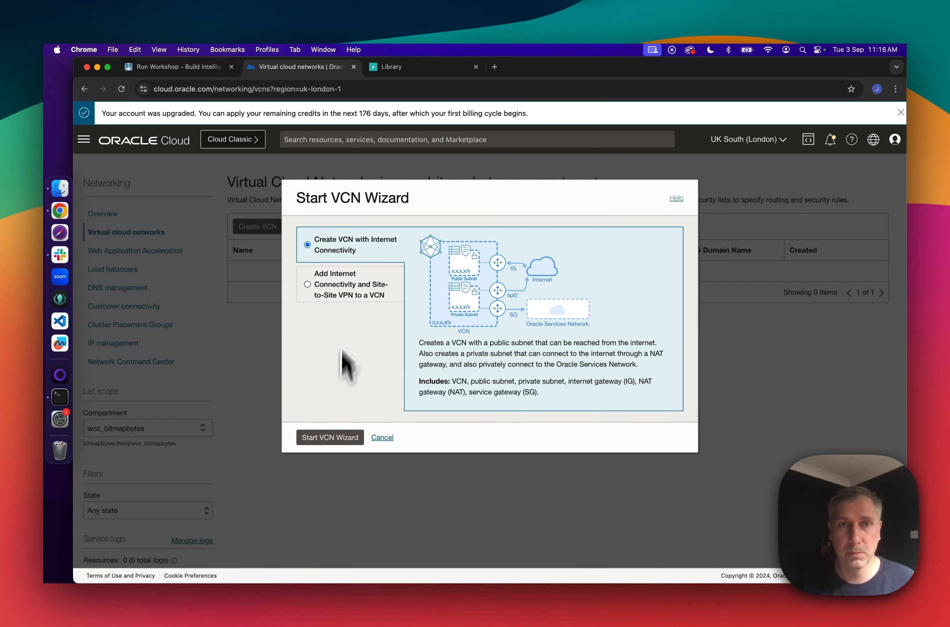
pyautogui.click(336, 439)
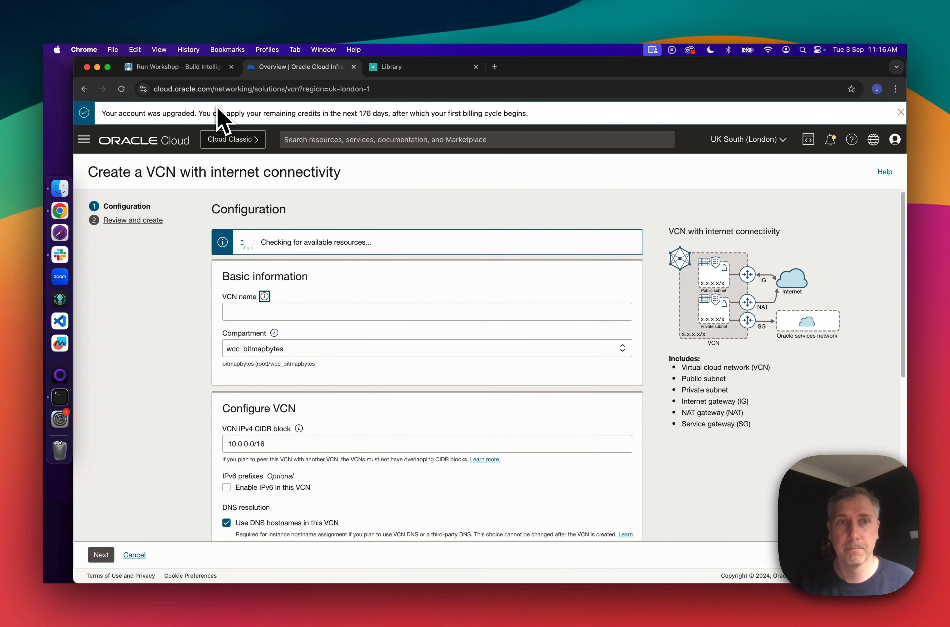
# - Copy the VCN name wcc-rfpmgmt-demo from the guide, detaching the guide into its own window, and enter it as the VCN name
pyautogui.scroll(-2, 389, 368)
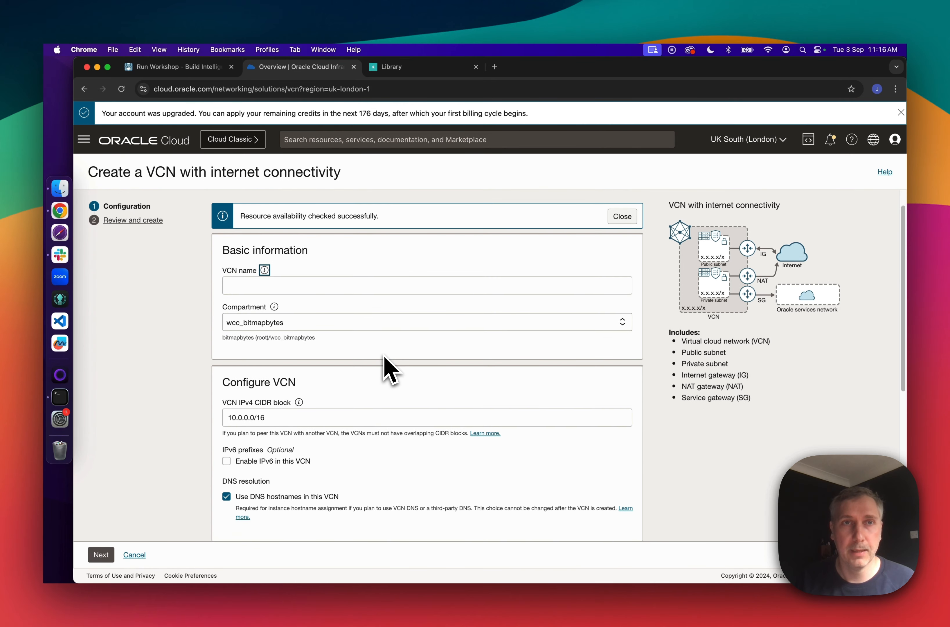
pyautogui.scroll(-1, 350, 334)
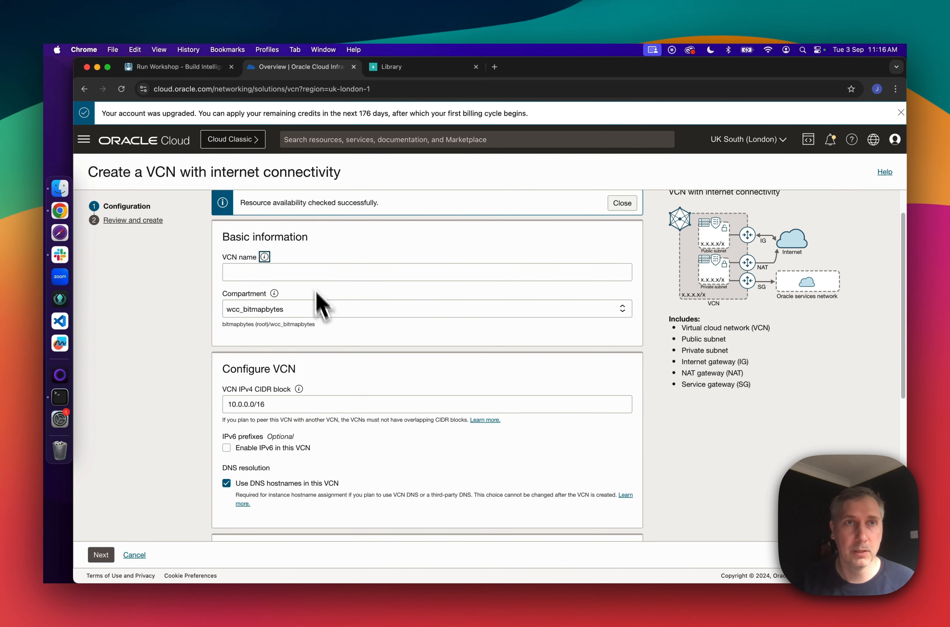
pyautogui.click(187, 67)
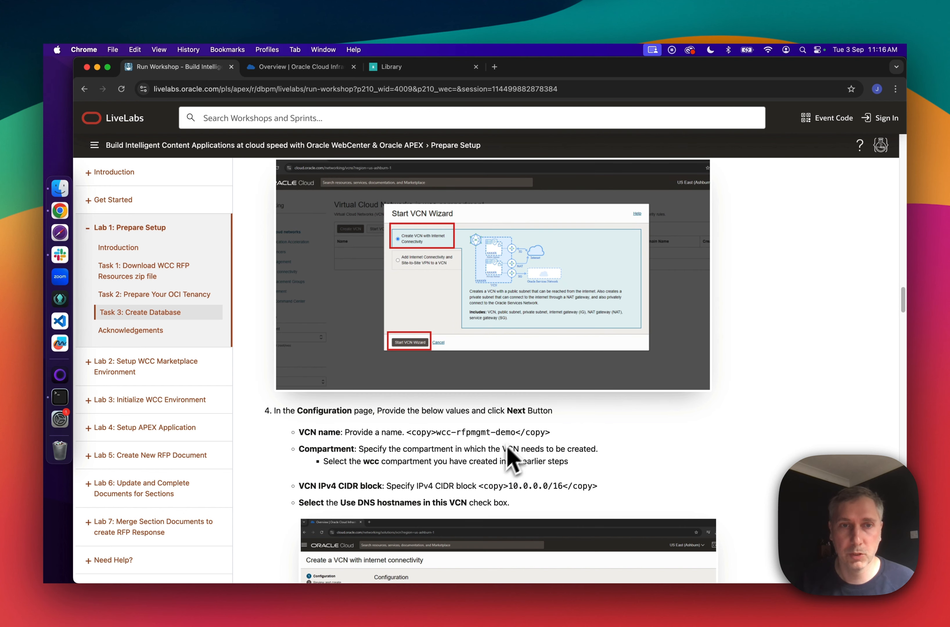
pyautogui.scroll(-3, 509, 460)
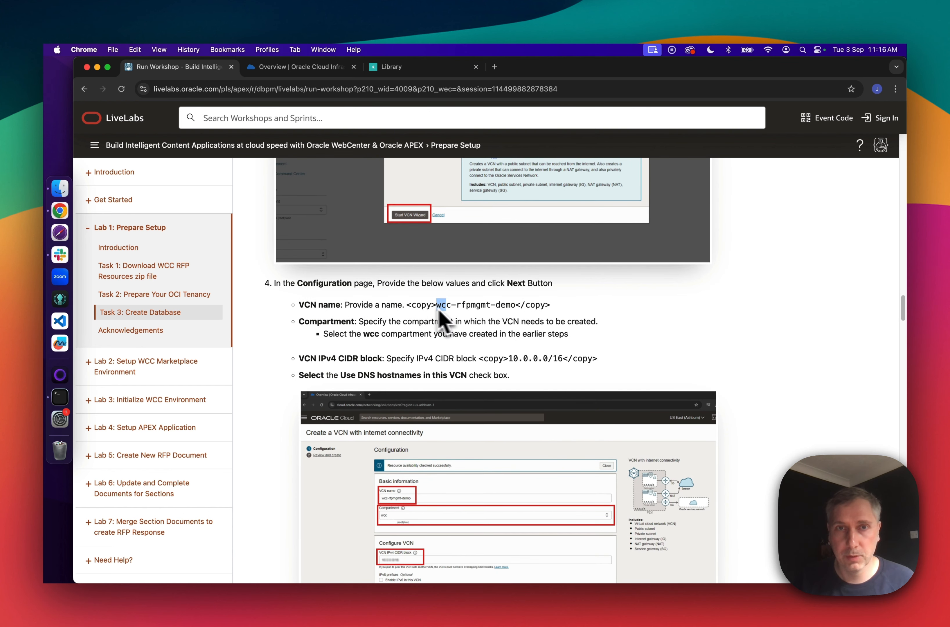
pyautogui.moveTo(439, 312); pyautogui.dragTo(516, 311)
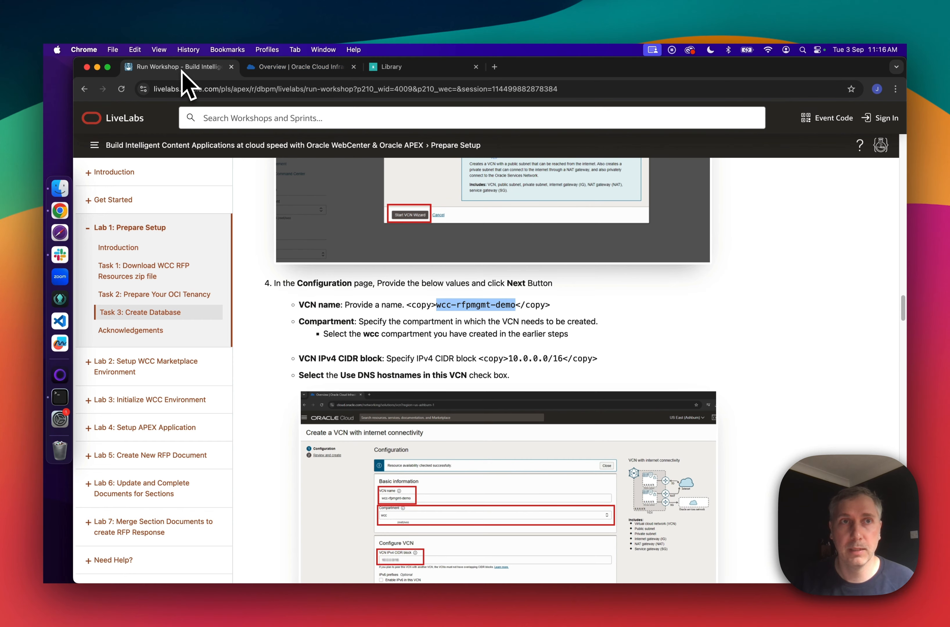
pyautogui.moveTo(181, 70); pyautogui.dragTo(906, 367)
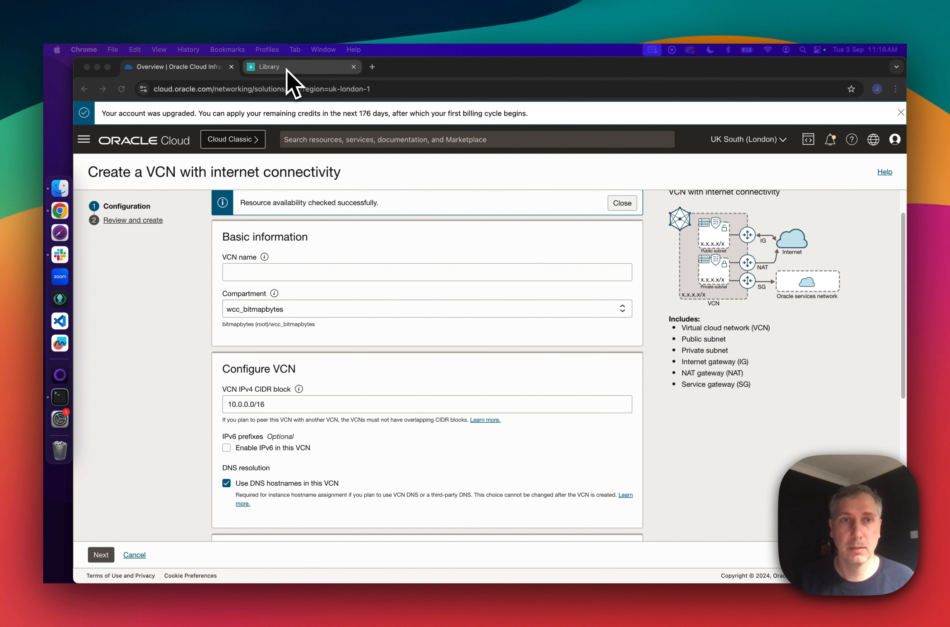
pyautogui.click(294, 273)
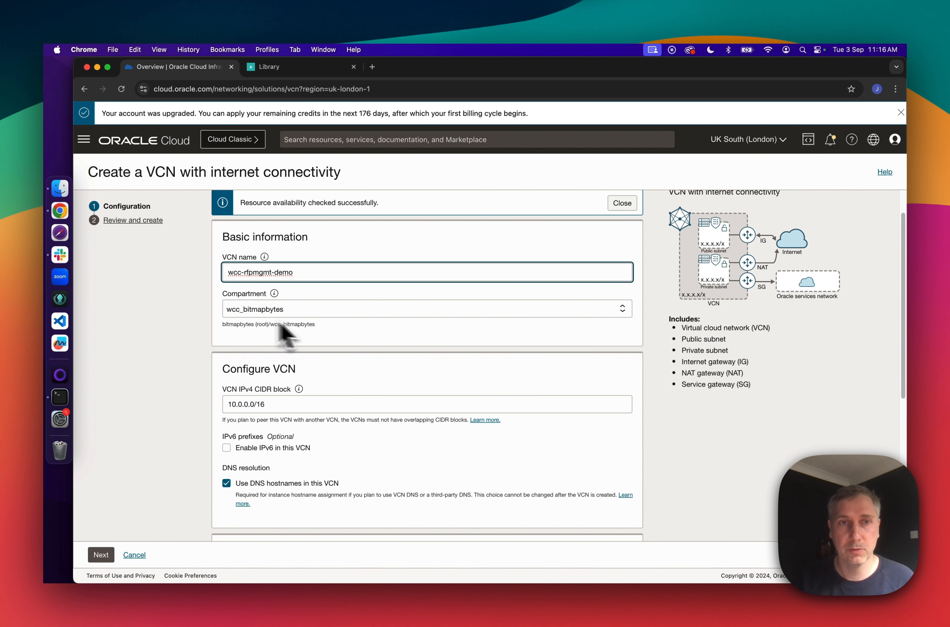
# - Check the subnet configuration, review the VCN summary with its gateways and route tables, and create the VCN
pyautogui.scroll(-3, 347, 419)
pyautogui.scroll(-5, 350, 415)
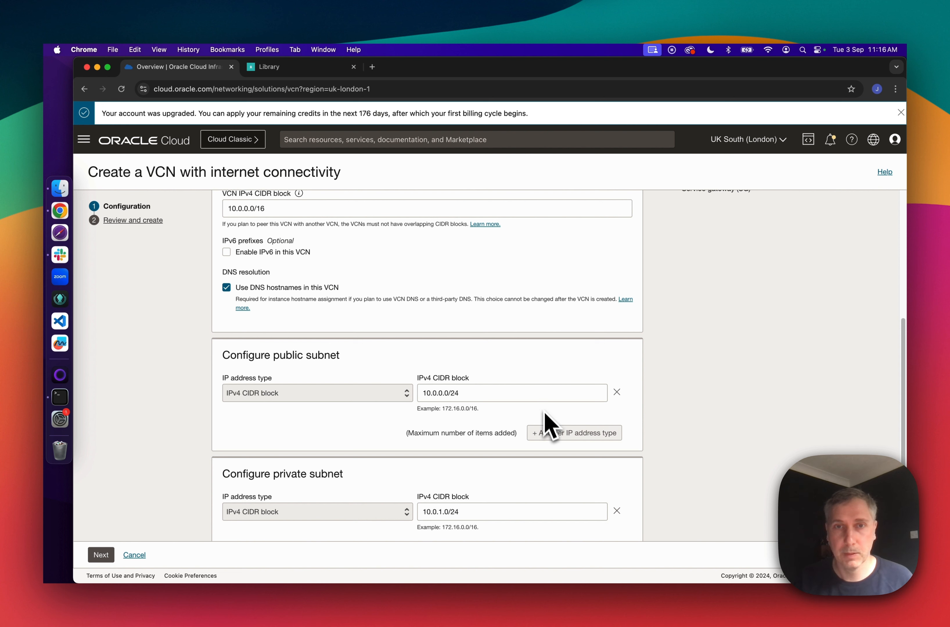
pyautogui.scroll(-2, 547, 428)
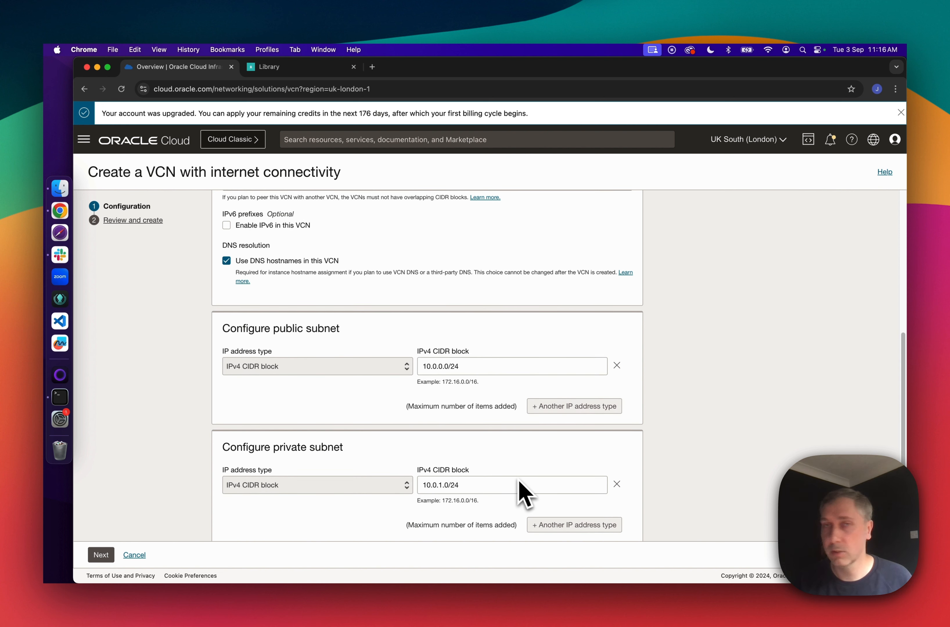
pyautogui.scroll(-3, 547, 467)
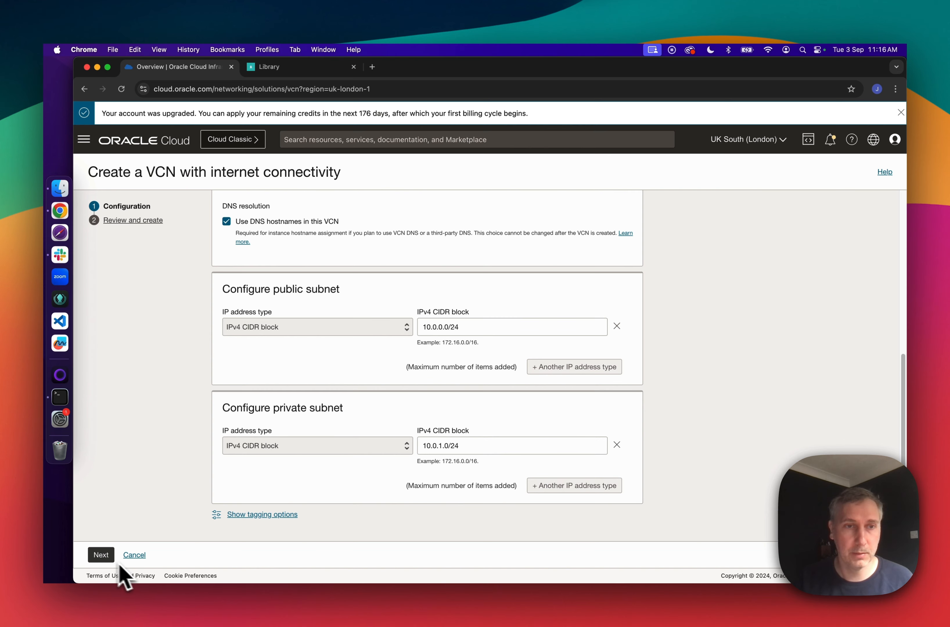
pyautogui.click(109, 558)
pyautogui.scroll(-10, 525, 497)
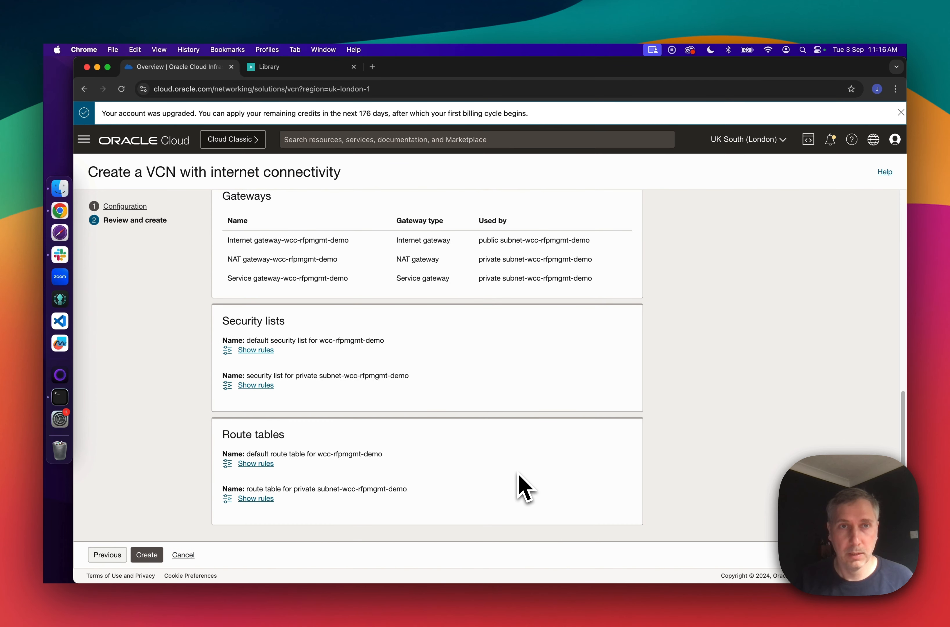
pyautogui.scroll(10, 525, 488)
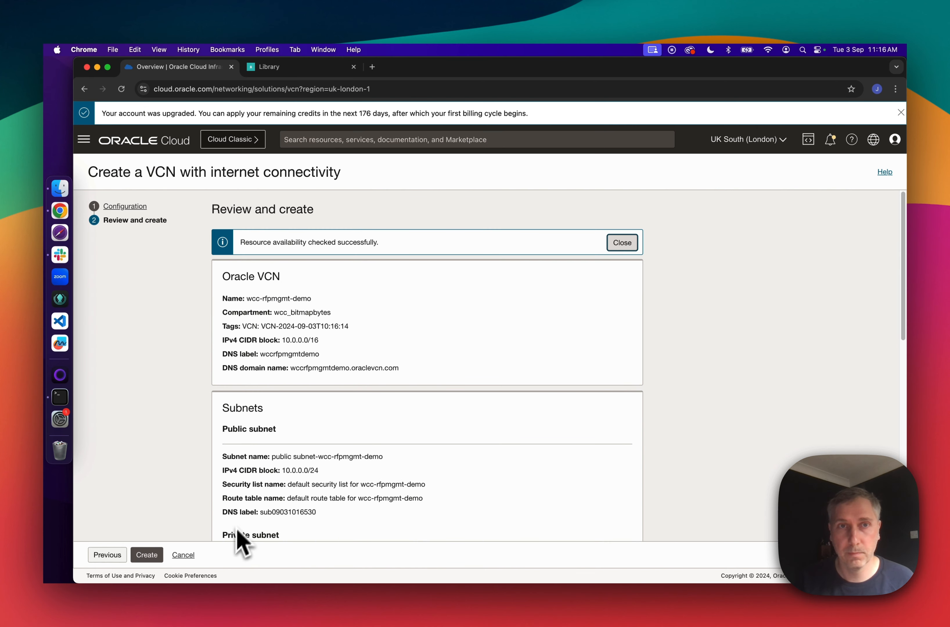
pyautogui.click(147, 557)
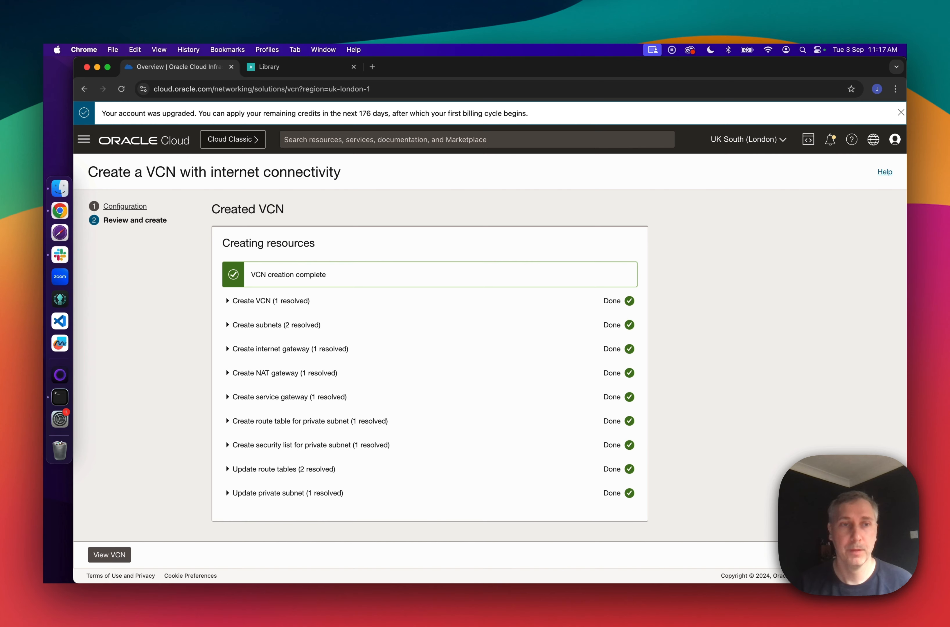
# - Open the details of the new wcc-rfpmgmt-demo VCN, dismiss the feedback request and look over its subnets
pyautogui.click(120, 557)
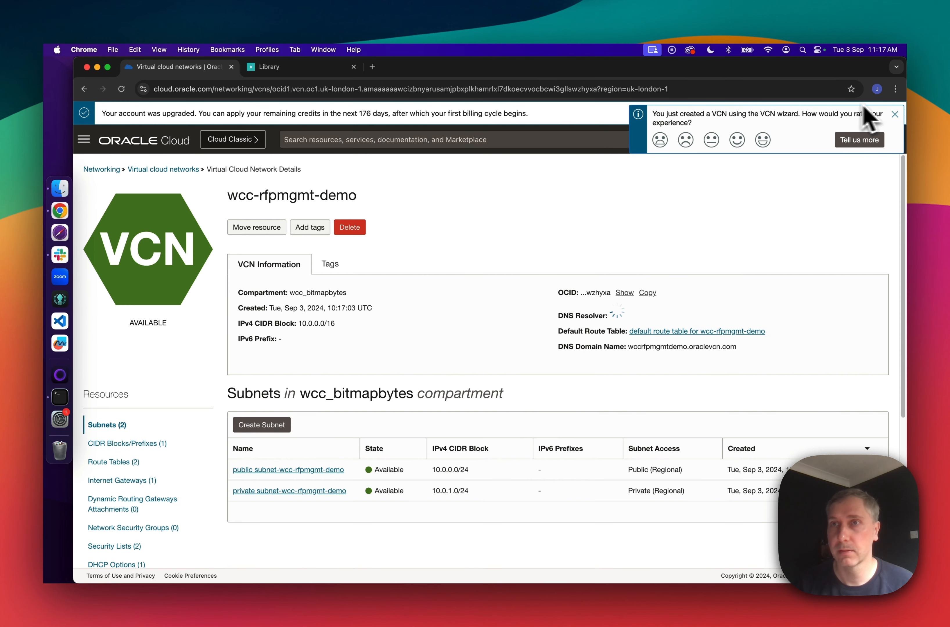
pyautogui.click(895, 114)
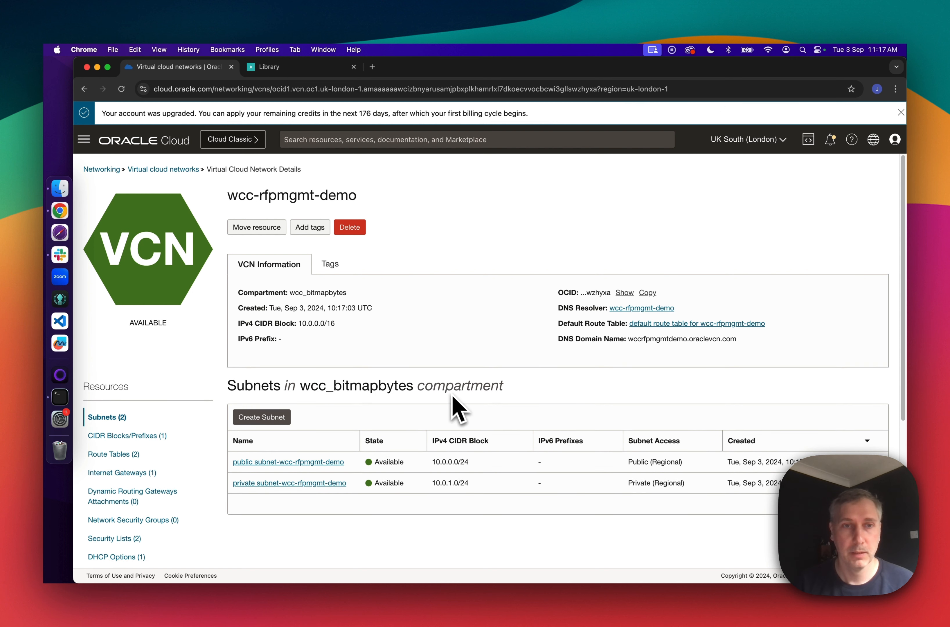
pyautogui.scroll(-3, 462, 411)
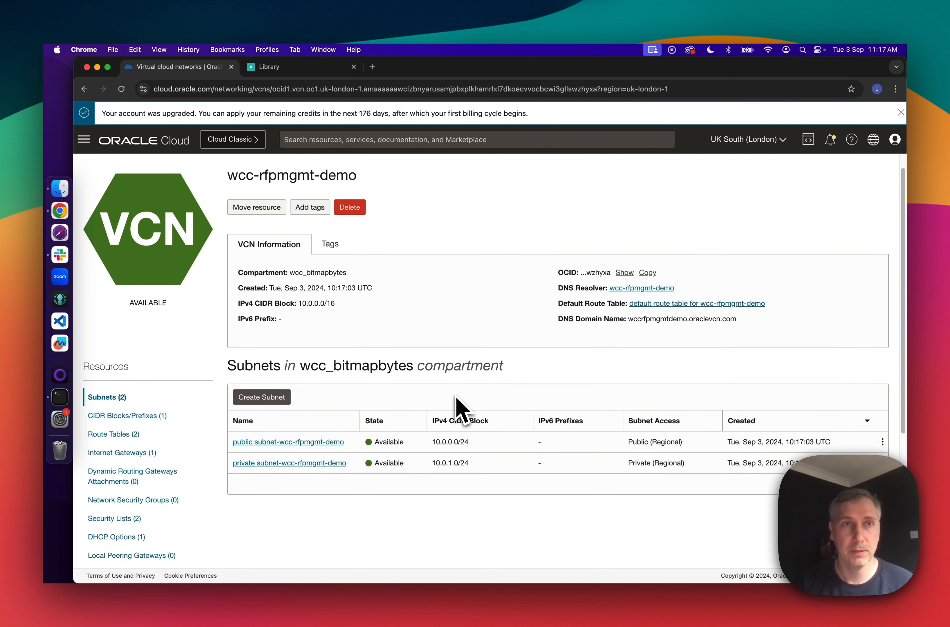
pyautogui.scroll(2, 460, 412)
pyautogui.scroll(1, 458, 412)
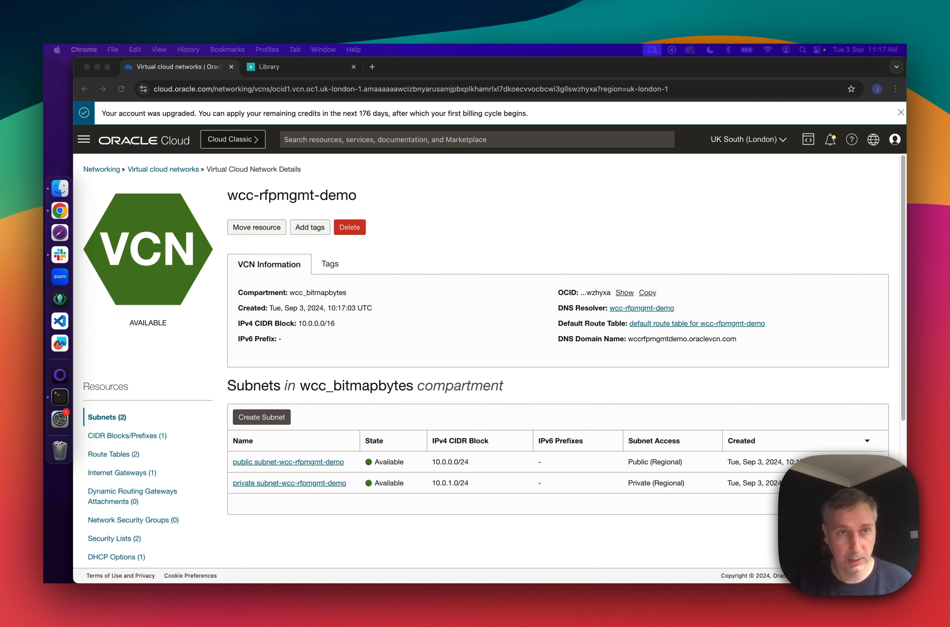
# - Find Oracle Base Database Service in the console navigation and open its DB Systems page
pyautogui.click(82, 137)
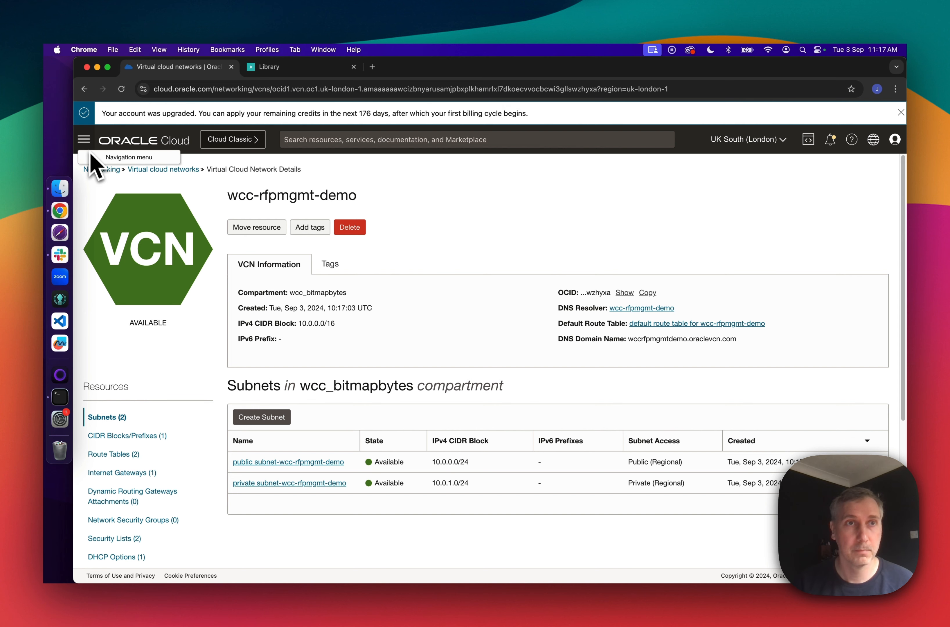
pyautogui.write('Oracle Base Database Service')
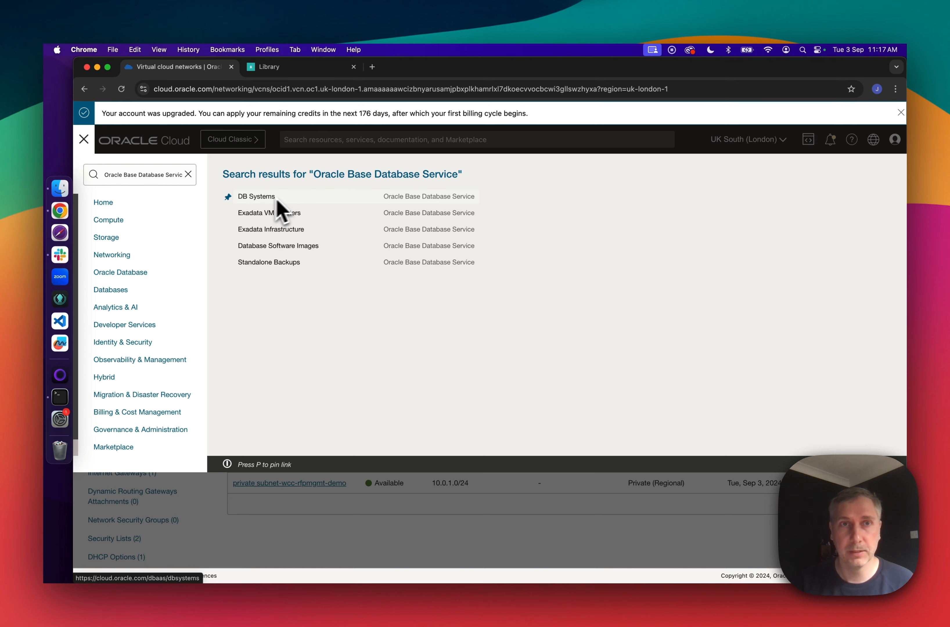
pyautogui.click(252, 197)
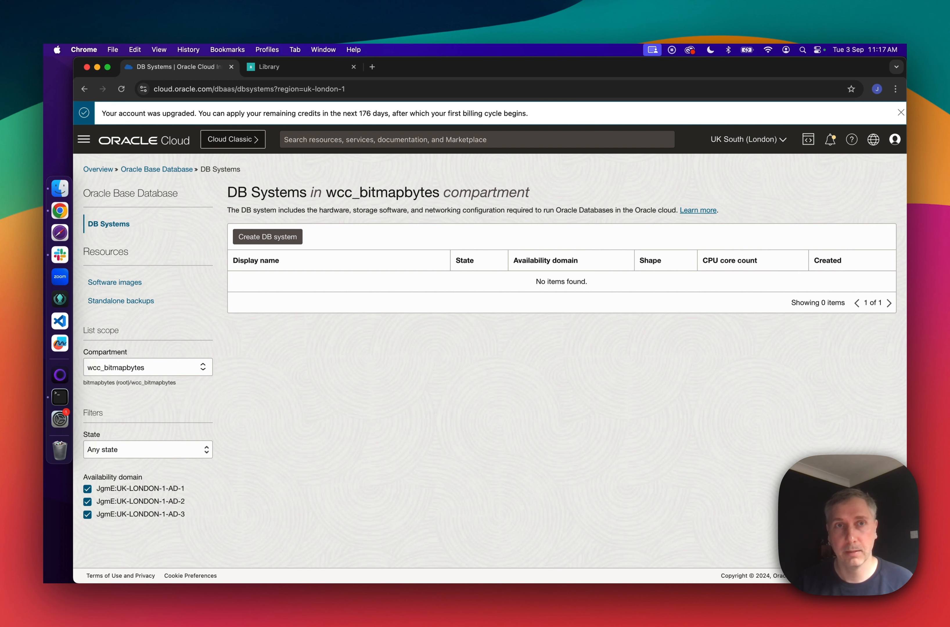
# - Start creating a DB system in the wcc_bitmapbytes compartment and name it wcc-rfpmgmt-DBSystem
pyautogui.click(284, 236)
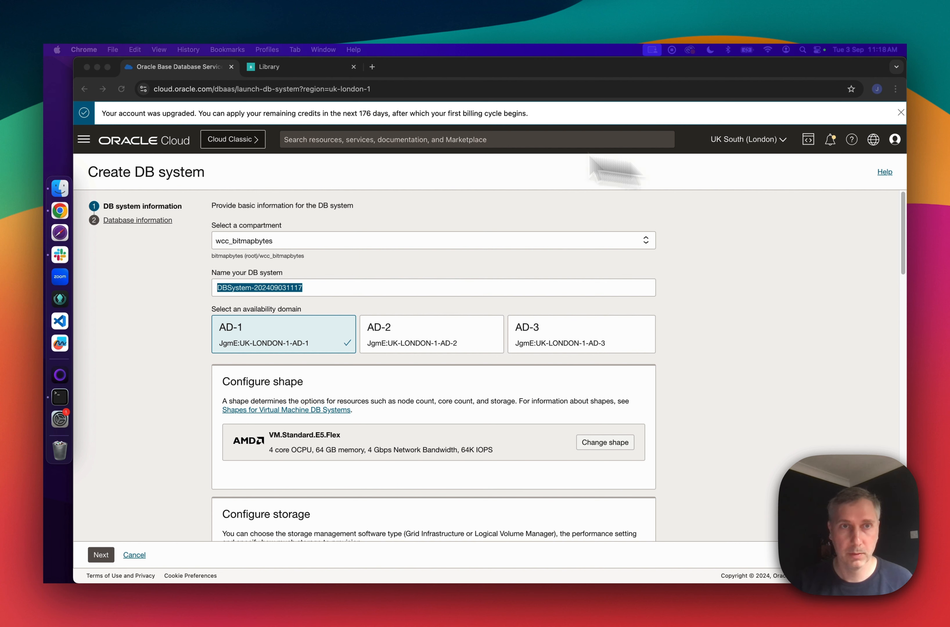
pyautogui.click(344, 293)
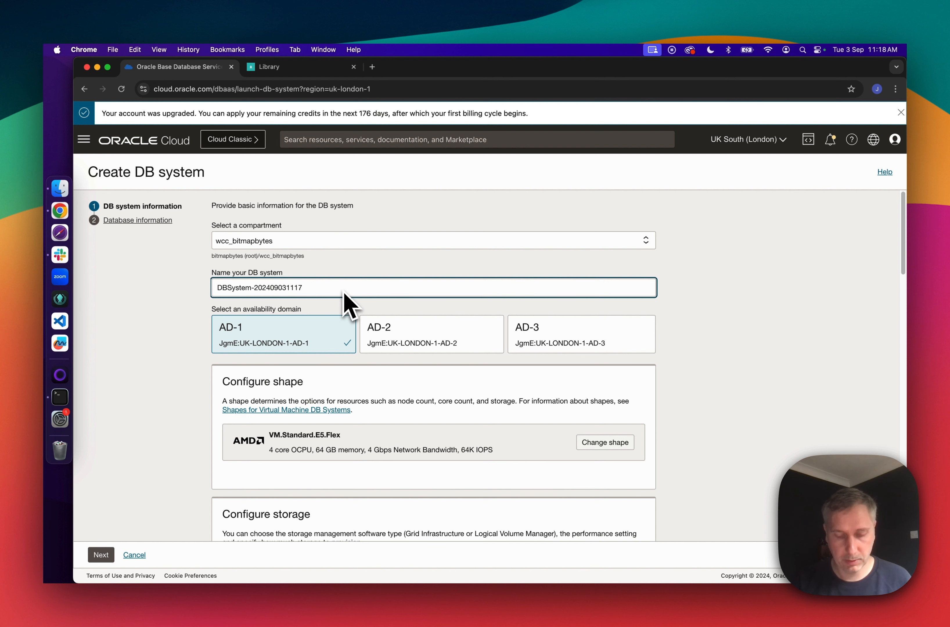
pyautogui.press('super+a')
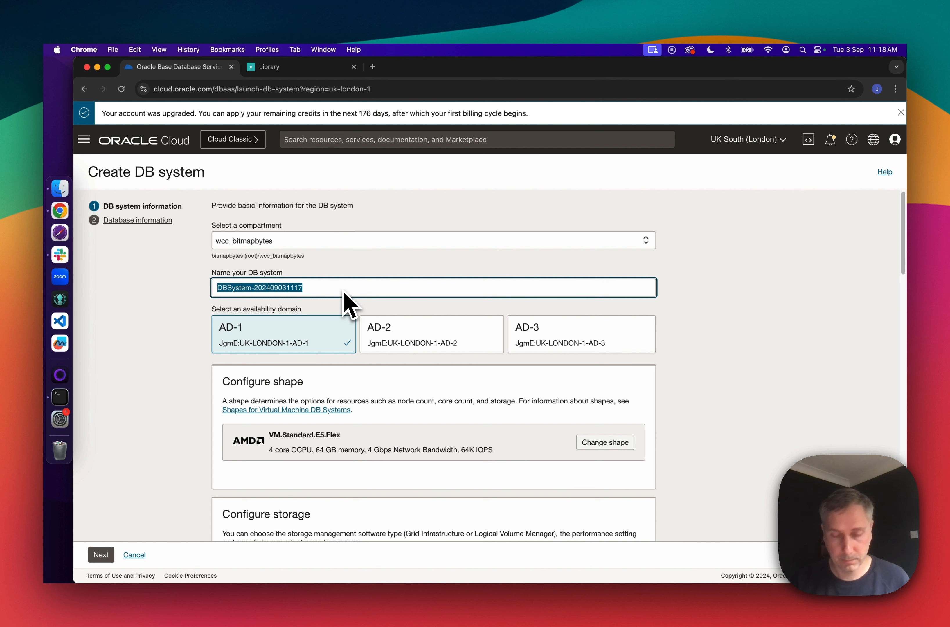
pyautogui.write('wcc-rfpmgmt-DBSystem')
pyautogui.click(675, 346)
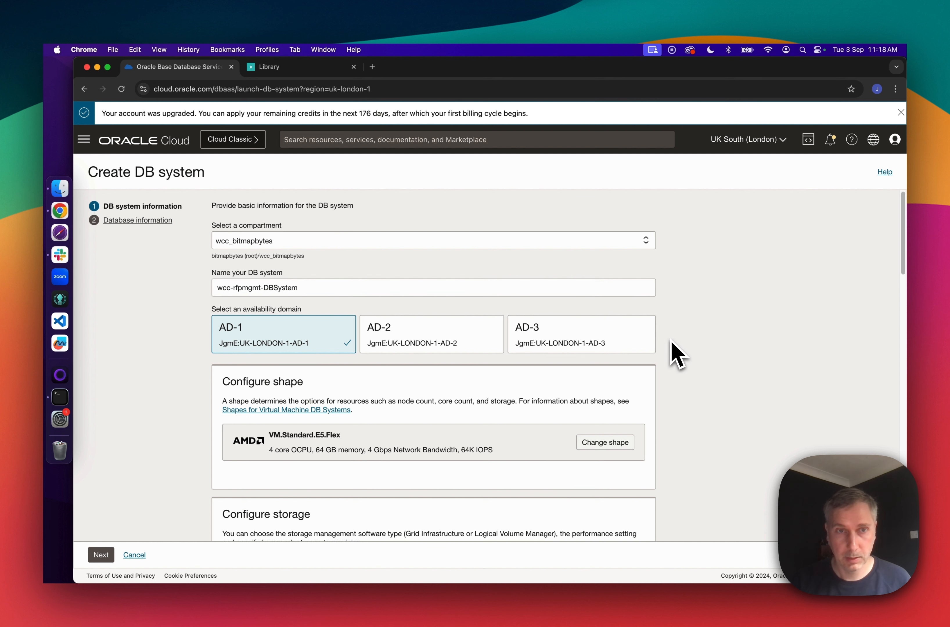
# - Go over the DB system's shape and storage settings and save the private key of the generated SSH key pair
pyautogui.scroll(-2, 682, 404)
pyautogui.scroll(-5, 682, 403)
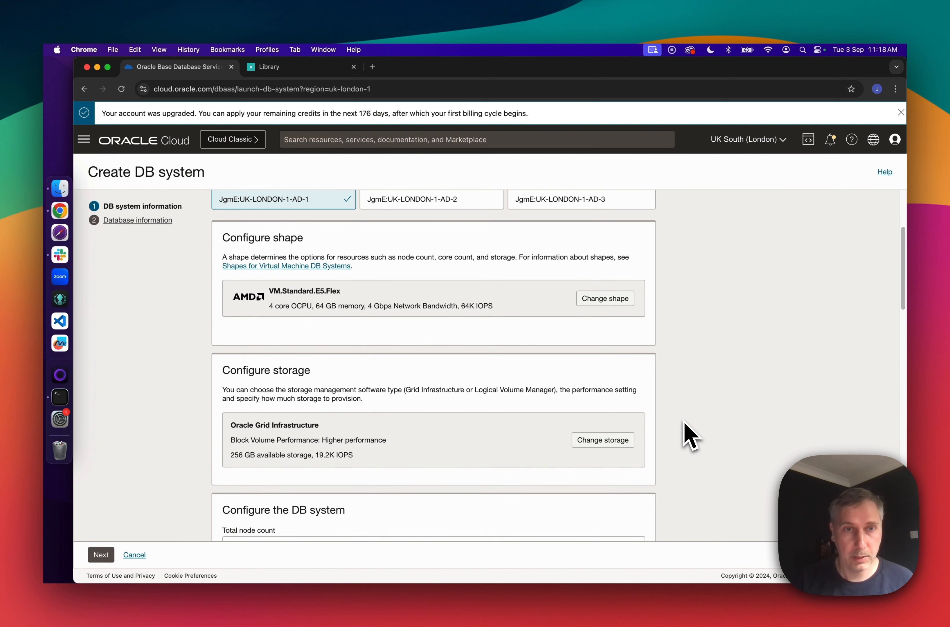
pyautogui.scroll(-3, 617, 391)
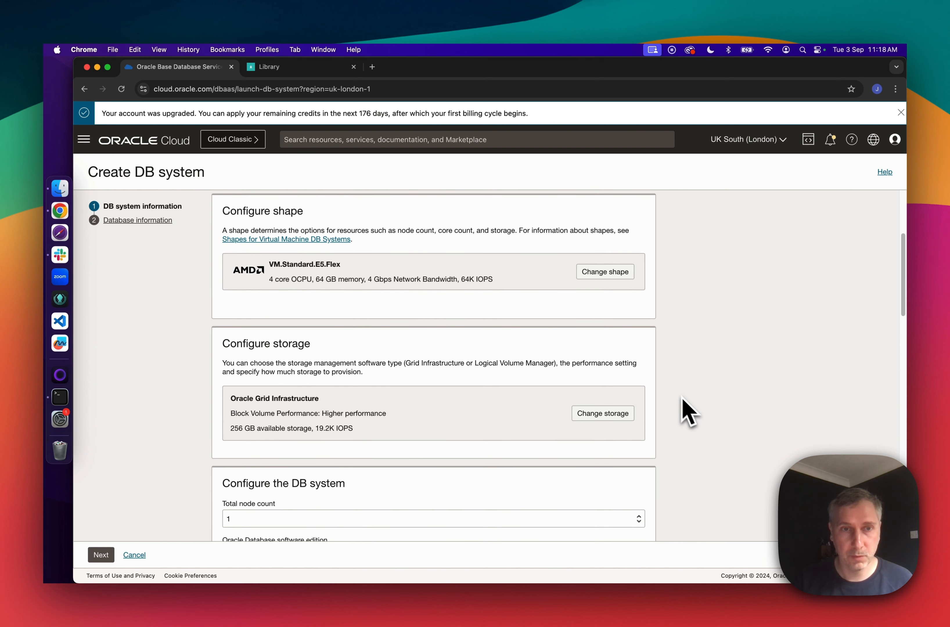
pyautogui.scroll(-7, 664, 389)
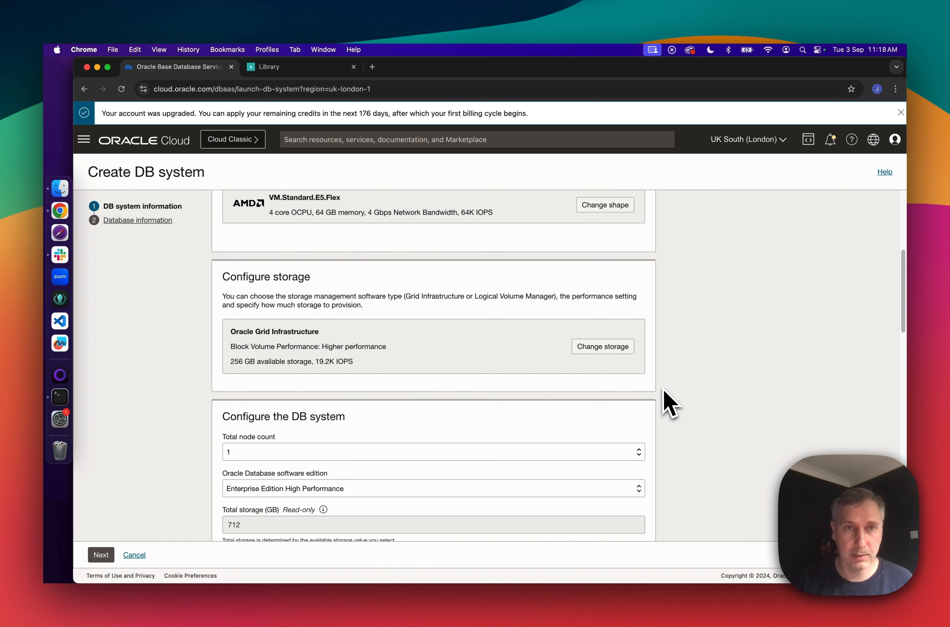
pyautogui.scroll(-12, 662, 388)
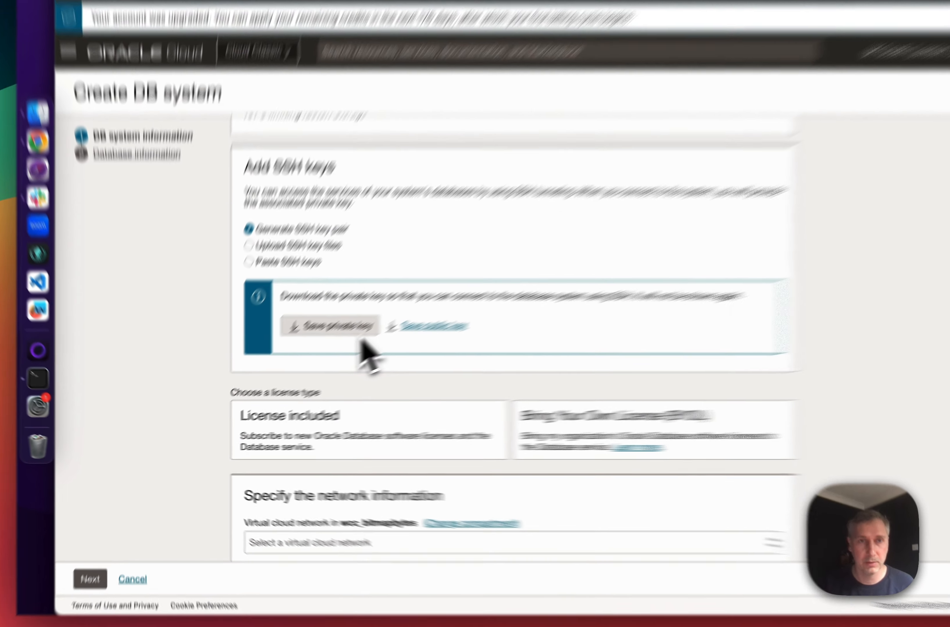
pyautogui.click(311, 359)
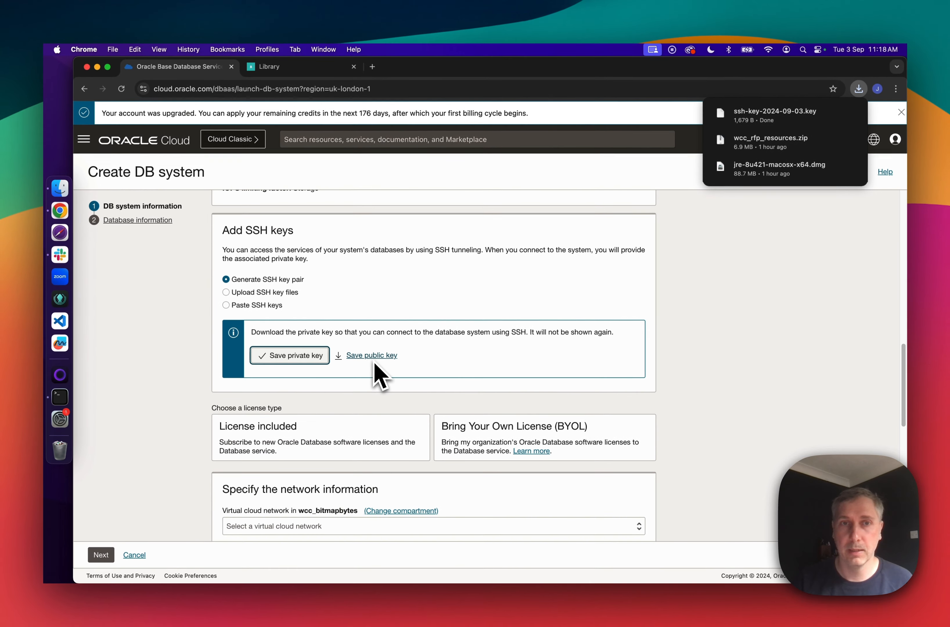
# - Save the public key of the generated SSH key pair and choose the Bring Your Own License (BYOL) license type
pyautogui.click(374, 359)
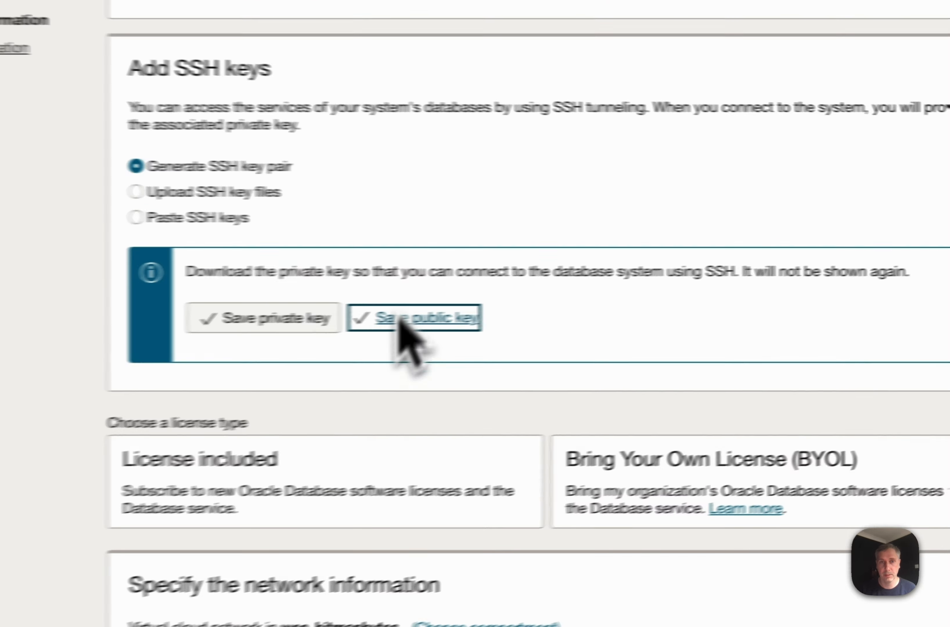
pyautogui.scroll(-2, 640, 423)
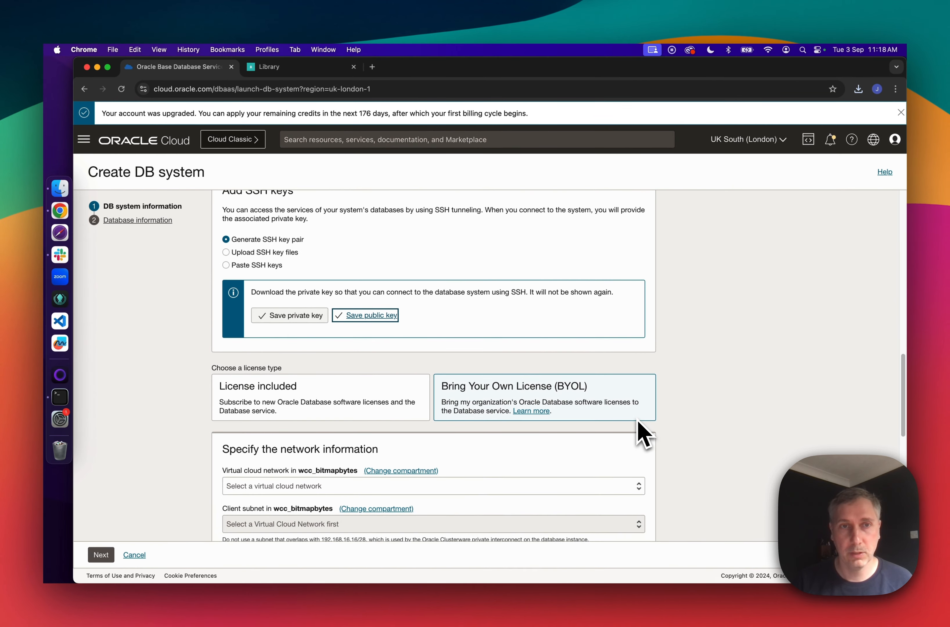
pyautogui.click(638, 419)
pyautogui.scroll(-2, 656, 460)
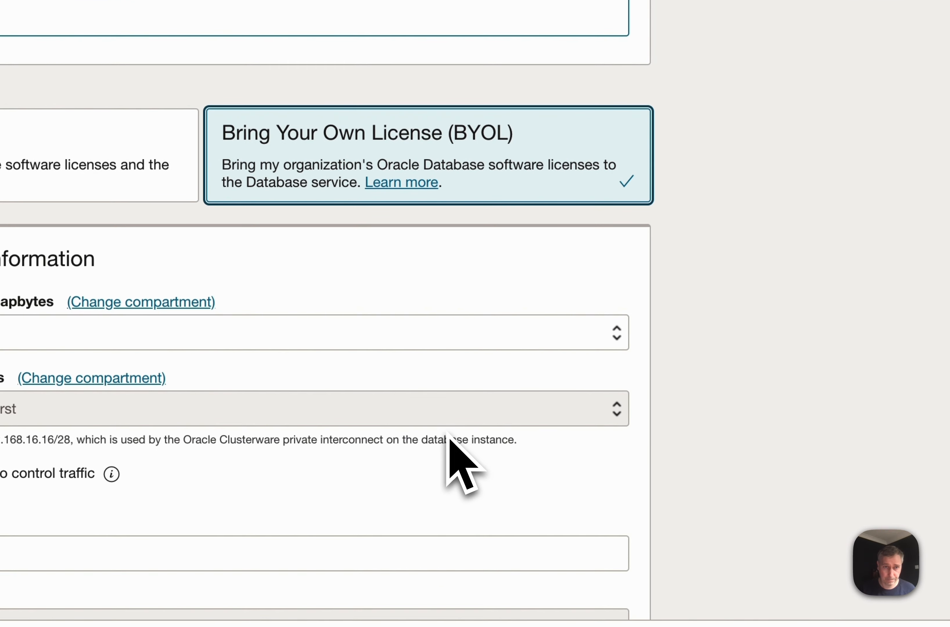
# - Place the DB system in the wcc-rfpmgmt-demo virtual cloud network with public subnet-wcc-rfpmgmt-demo(regional) as its client subnet
pyautogui.scroll(-1, 446, 433)
pyautogui.click(341, 221)
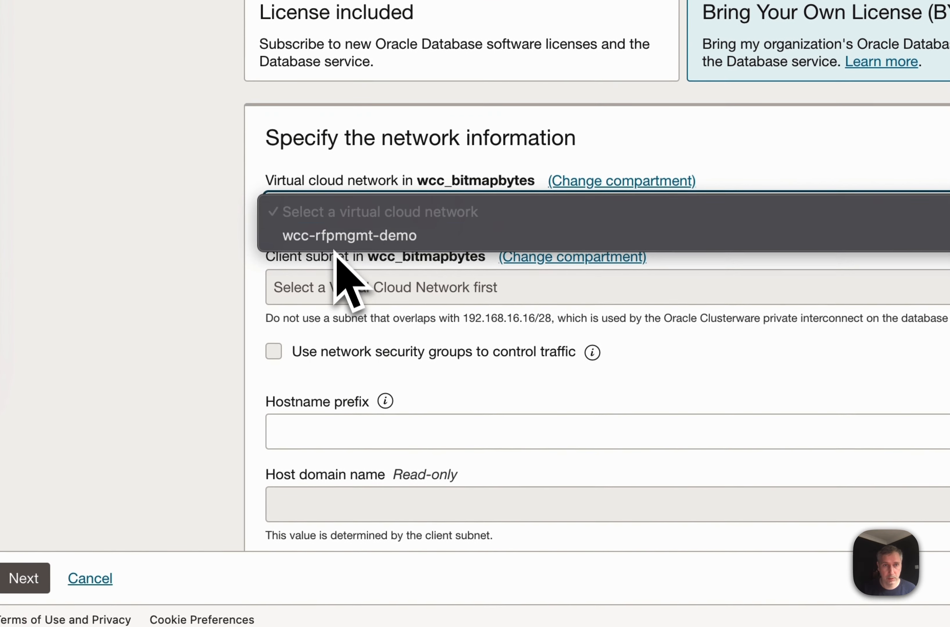
pyautogui.click(335, 245)
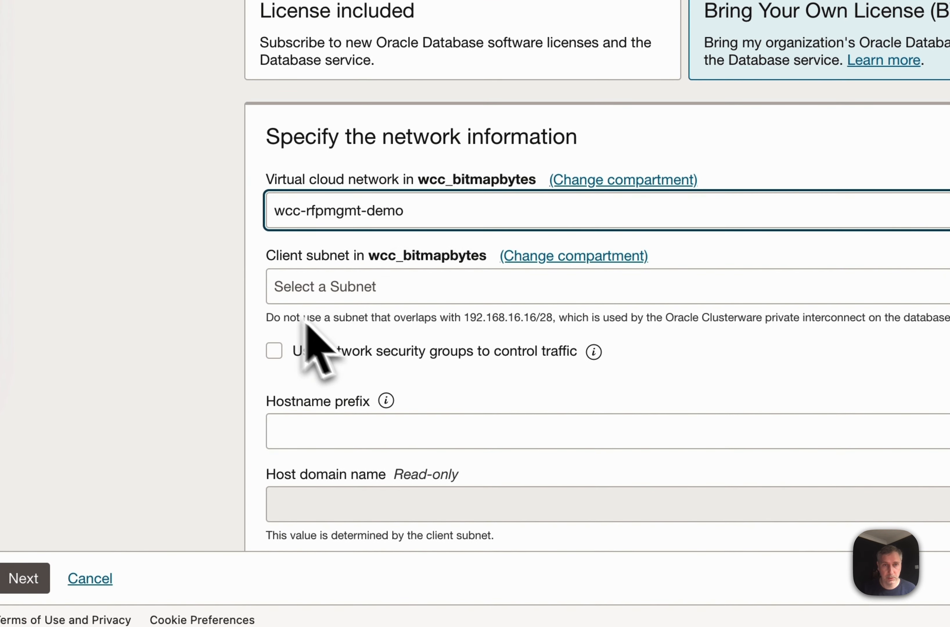
pyautogui.click(489, 290)
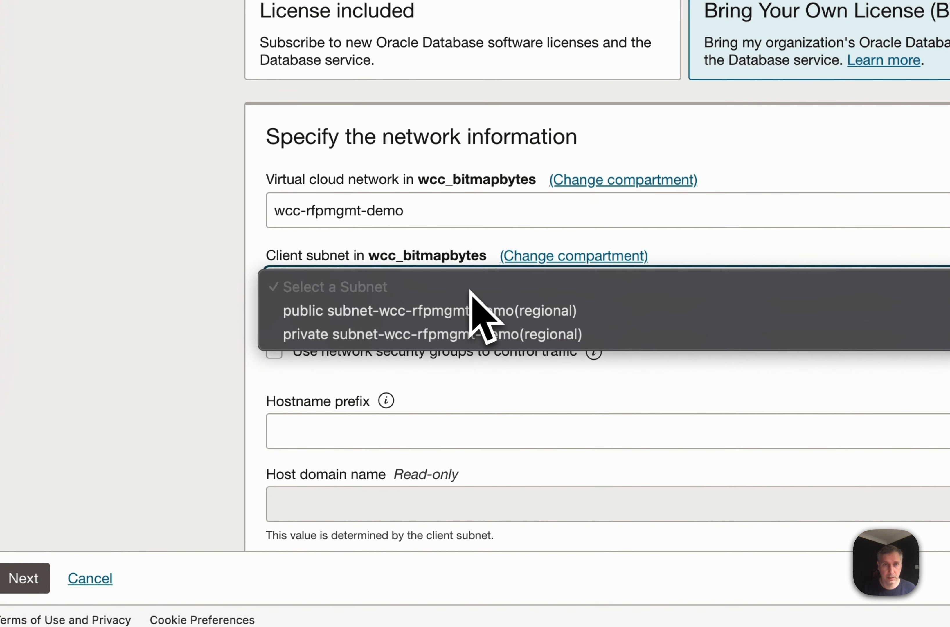
pyautogui.click(456, 311)
# - Set the hostname prefix to wcc-rfpmgmt-demo and continue to the database information page
pyautogui.scroll(-2, 679, 432)
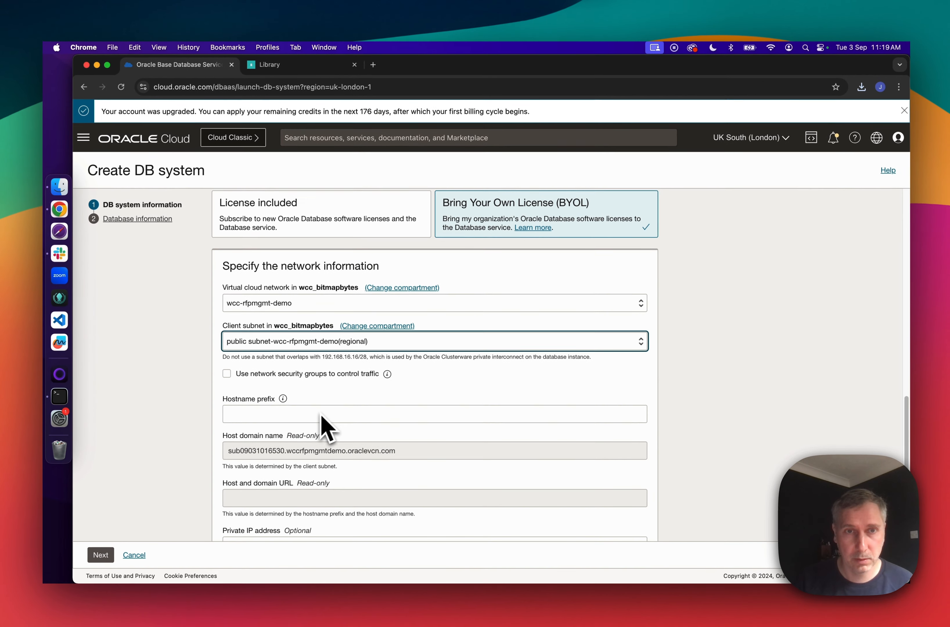
pyautogui.scroll(-2, 321, 414)
pyautogui.click(309, 371)
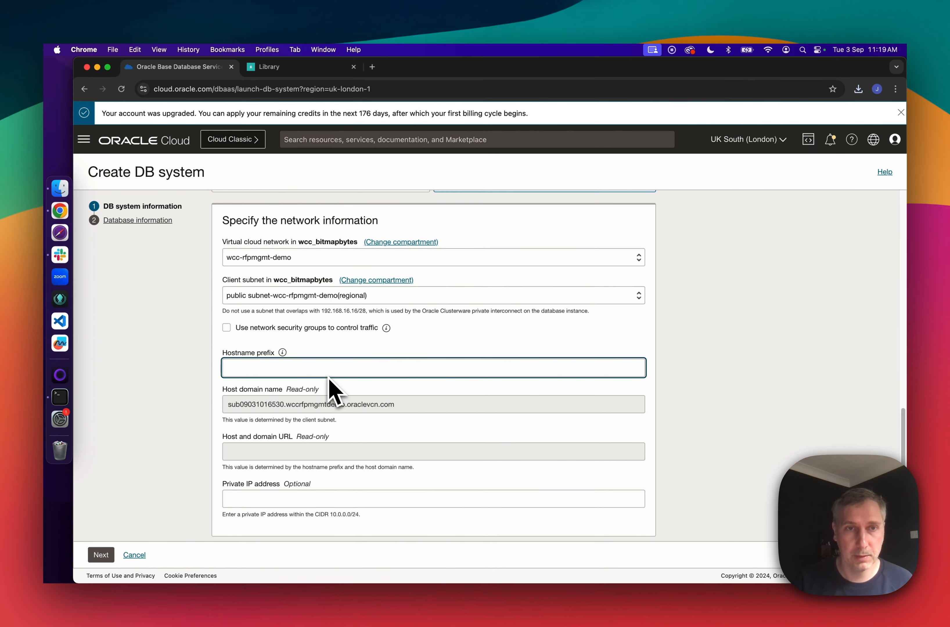
pyautogui.write('wcc-rfpmgmt-demo')
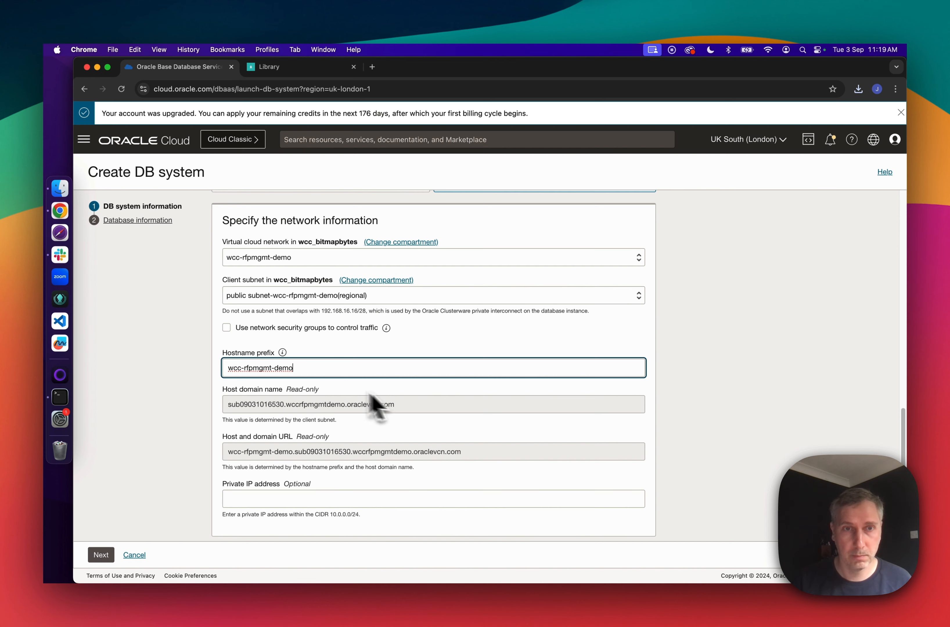
pyautogui.scroll(-5, 368, 488)
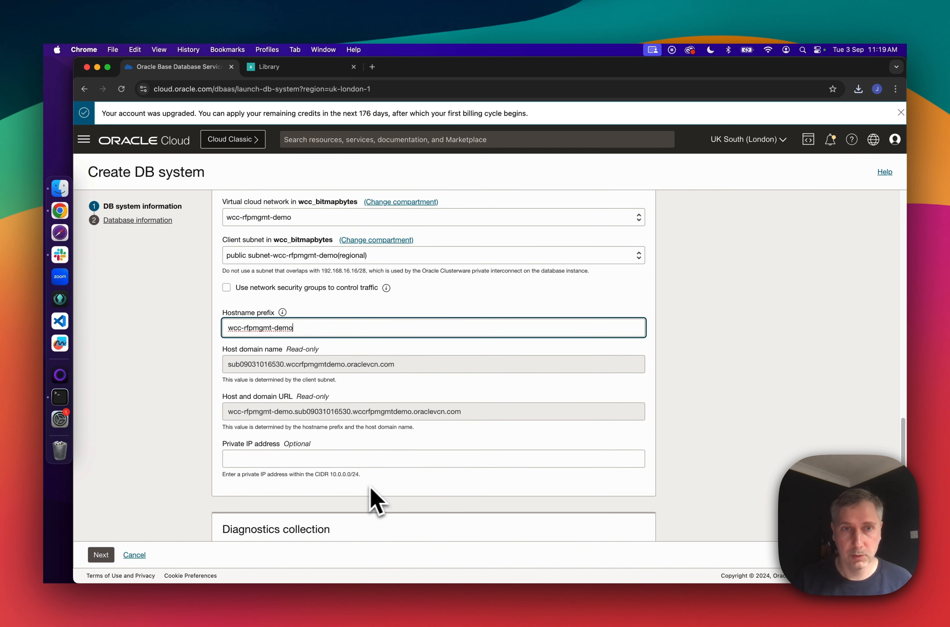
pyautogui.click(101, 554)
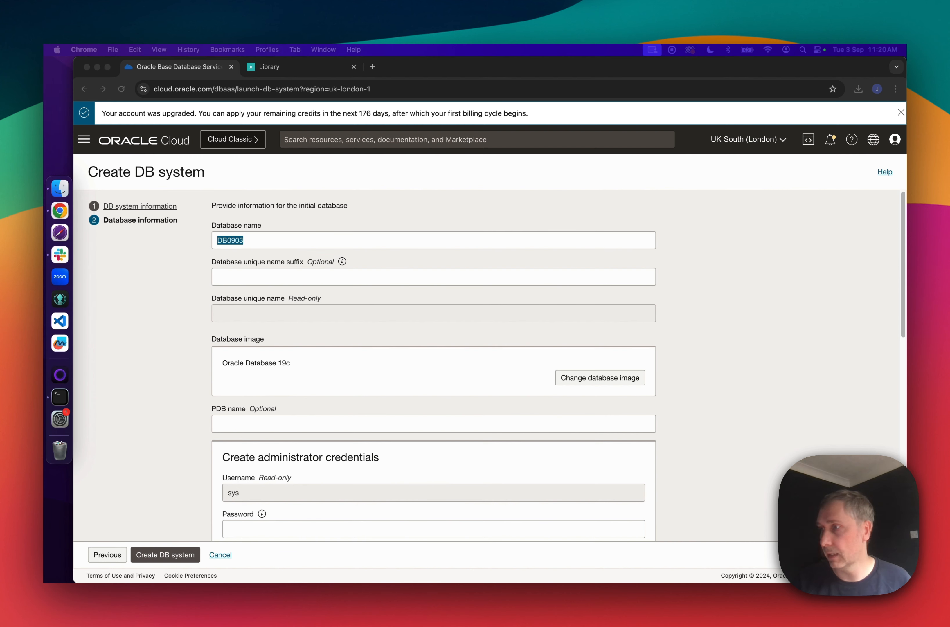
# - Name the initial database WCCRFP and leave the unique name suffix empty
pyautogui.click(305, 241)
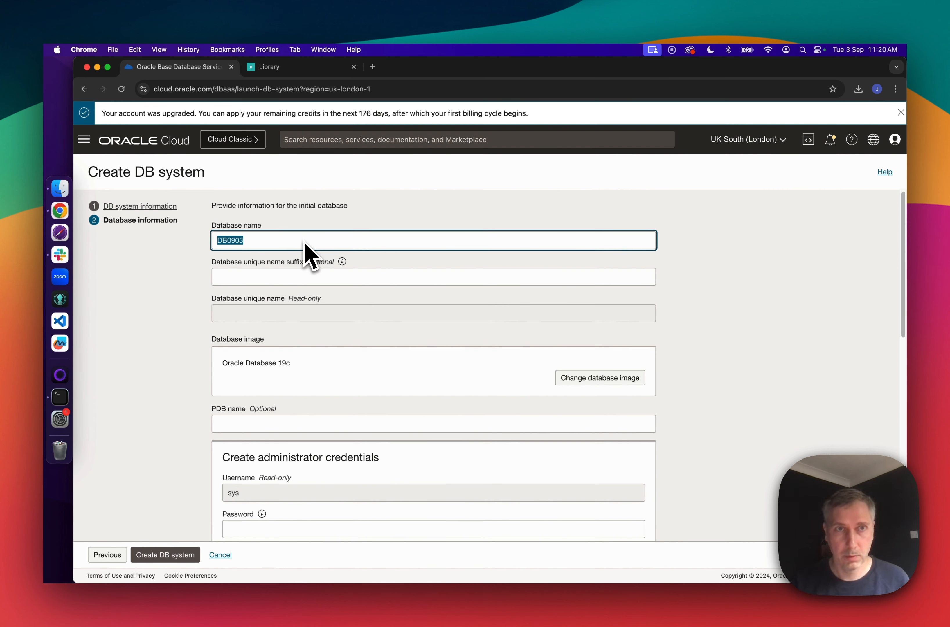
pyautogui.click(304, 243)
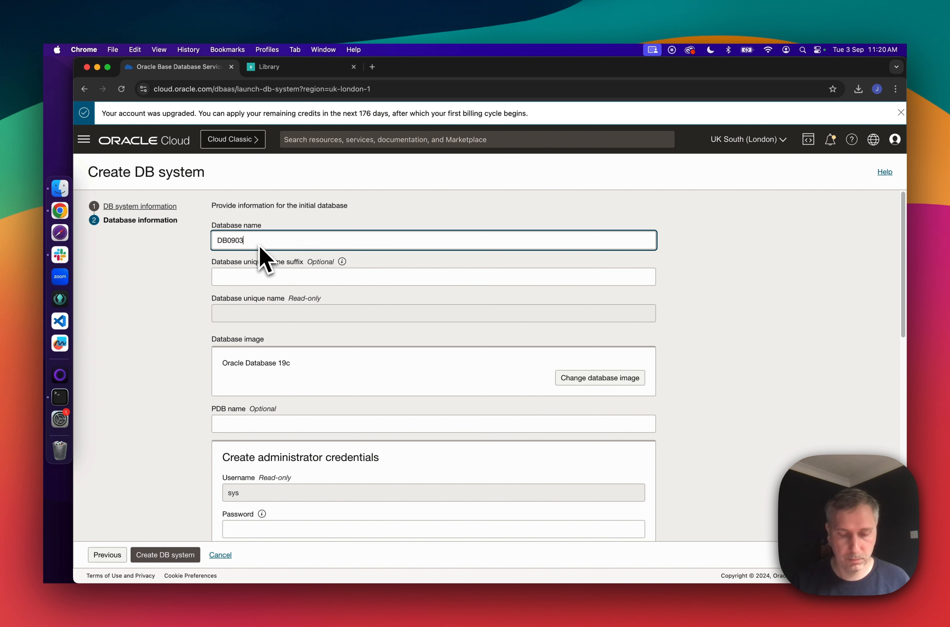
pyautogui.moveTo(259, 245); pyautogui.dragTo(120, 230)
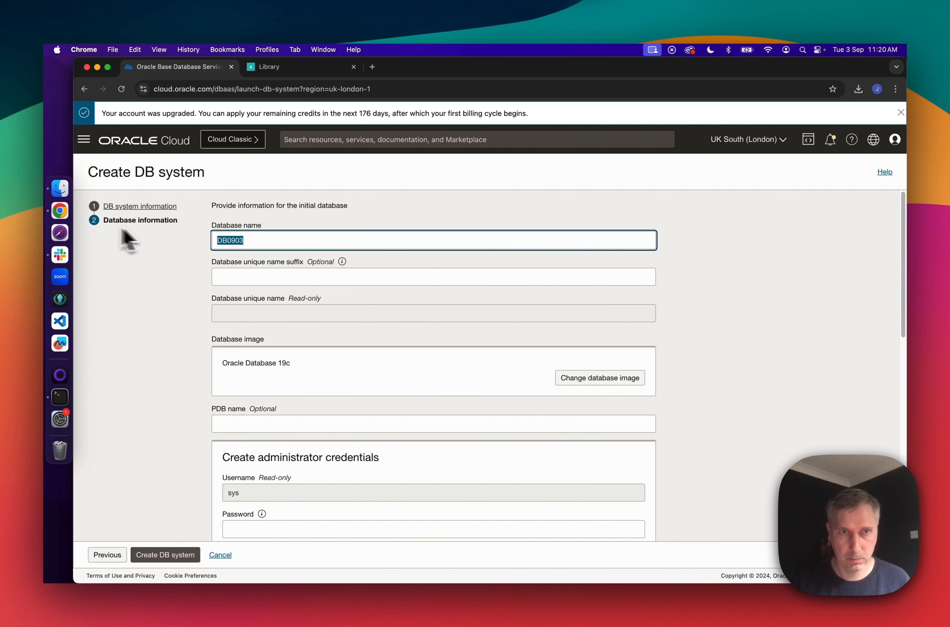
pyautogui.click(310, 281)
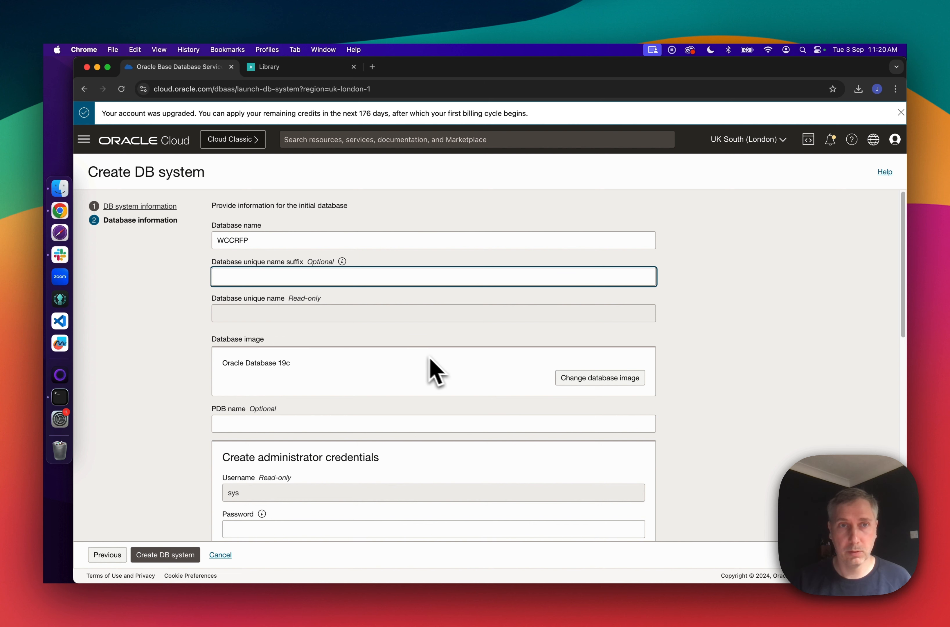
pyautogui.click(367, 383)
# - Set the PDB name to pdb1 and look over the administrator credentials and backup settings below it
pyautogui.scroll(-1, 423, 424)
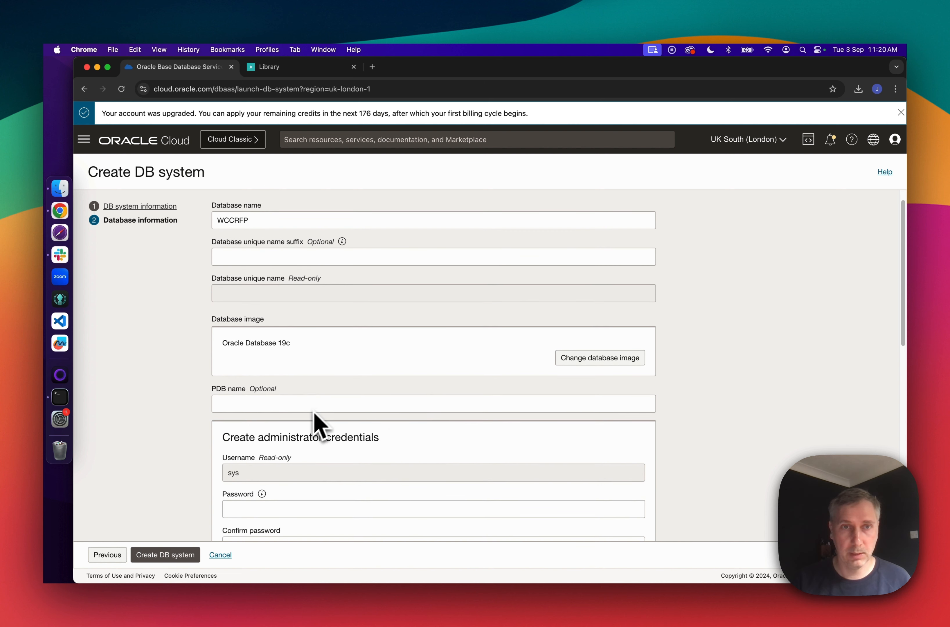
pyautogui.click(330, 404)
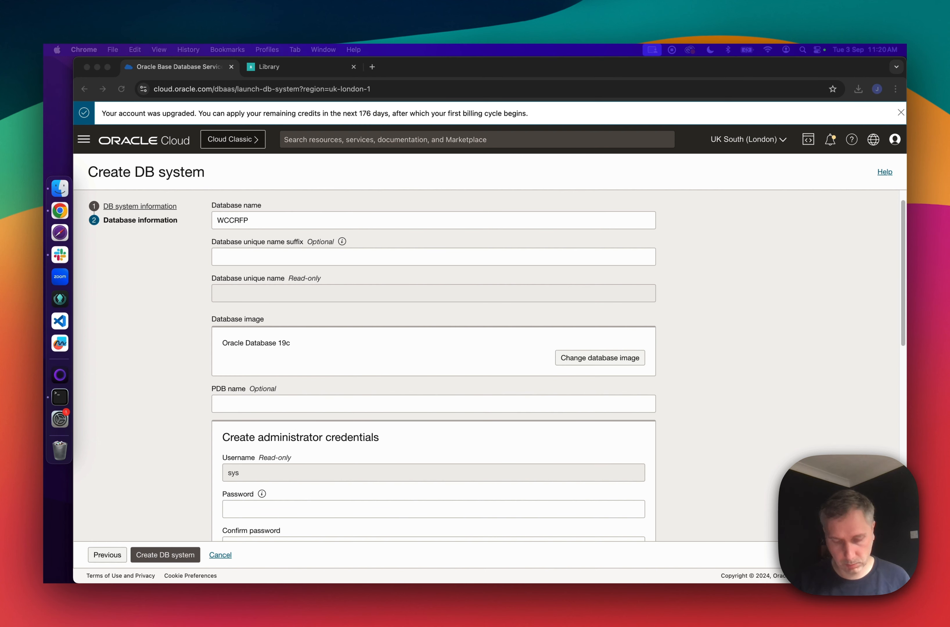
pyautogui.click(330, 404)
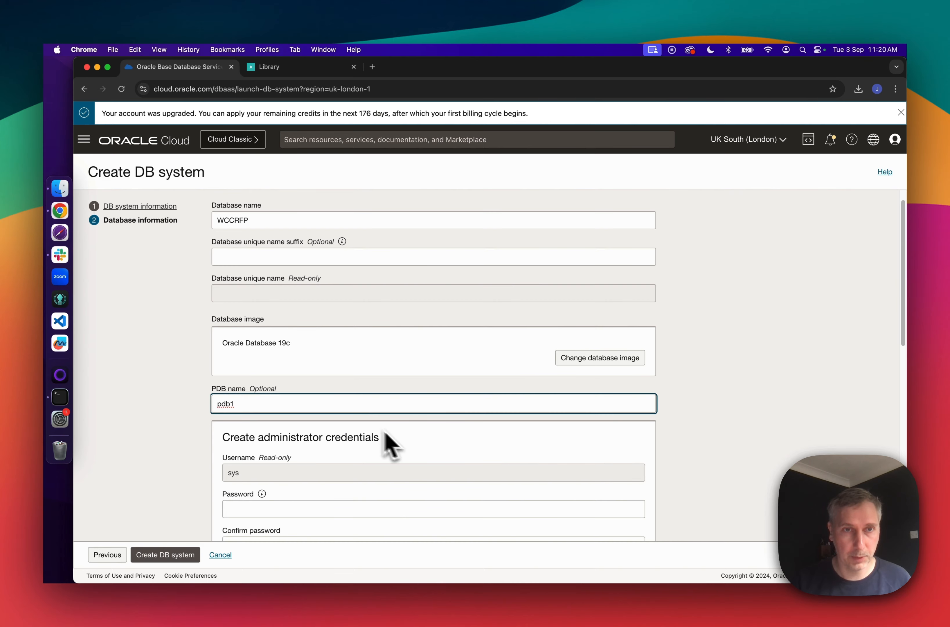
pyautogui.scroll(-7, 389, 469)
pyautogui.scroll(4, 393, 501)
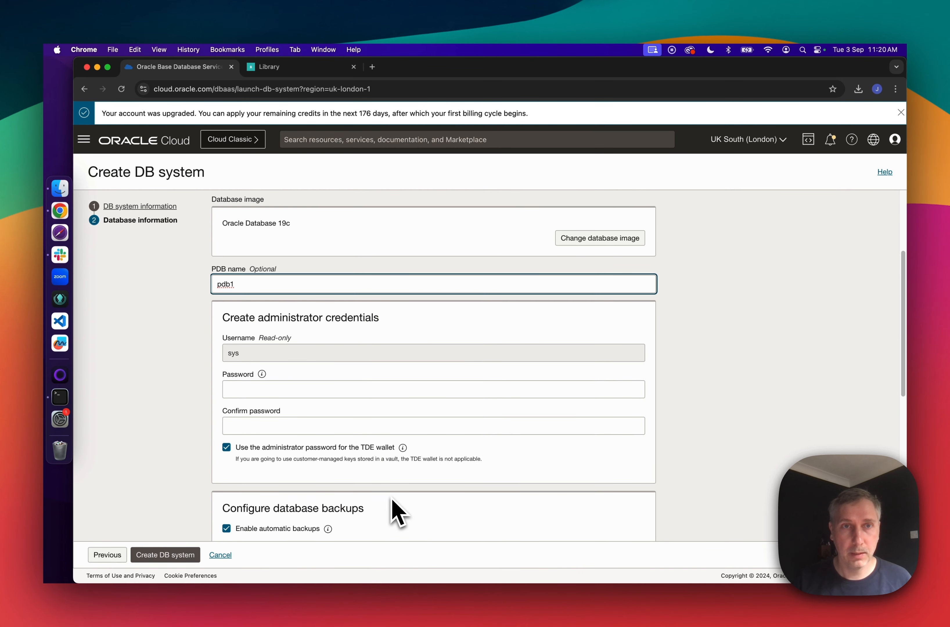